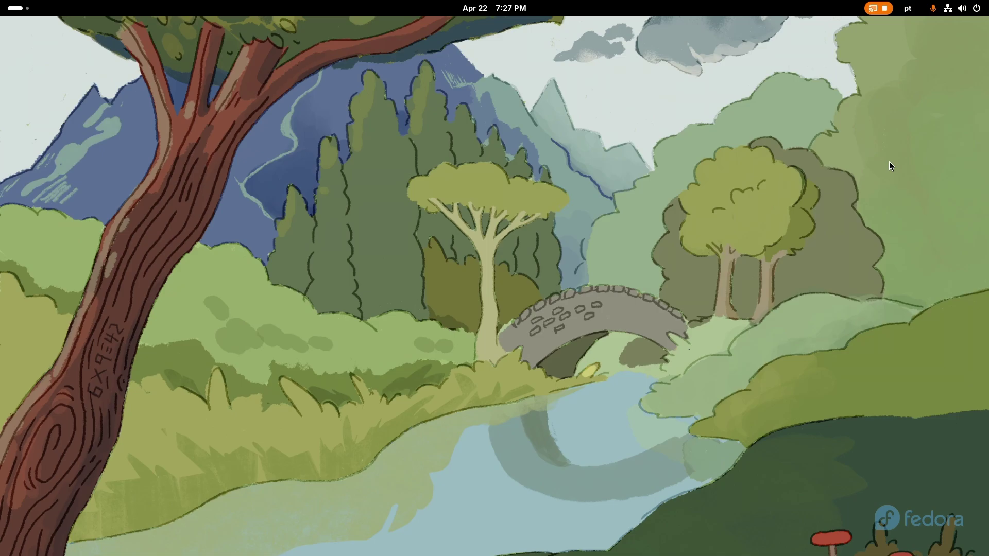
# Run 'sudo dnf update -y' in a new Terminal to update the whole system.
pyautogui.press('super')
pyautogui.write('te')
pyautogui.press('Return')
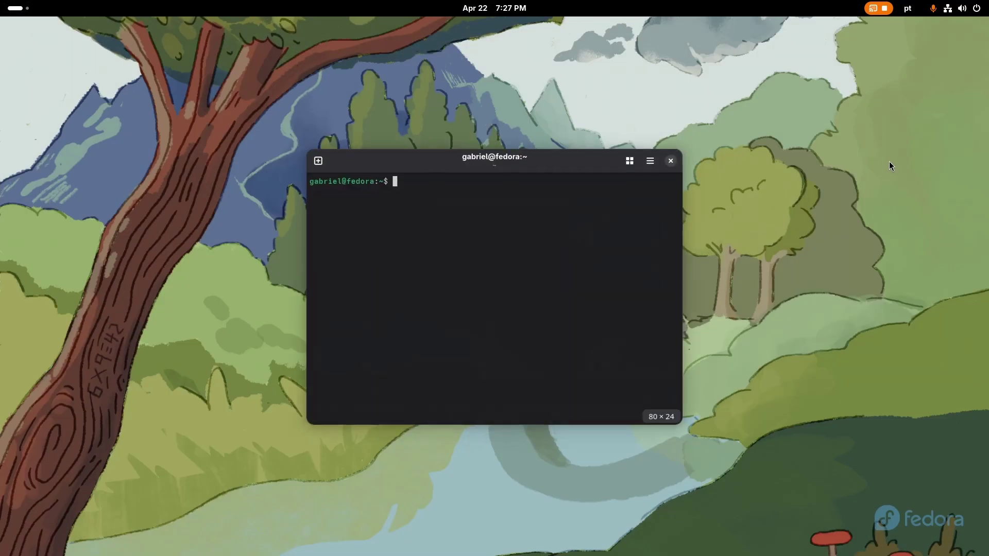
pyautogui.write('sudo dnf')
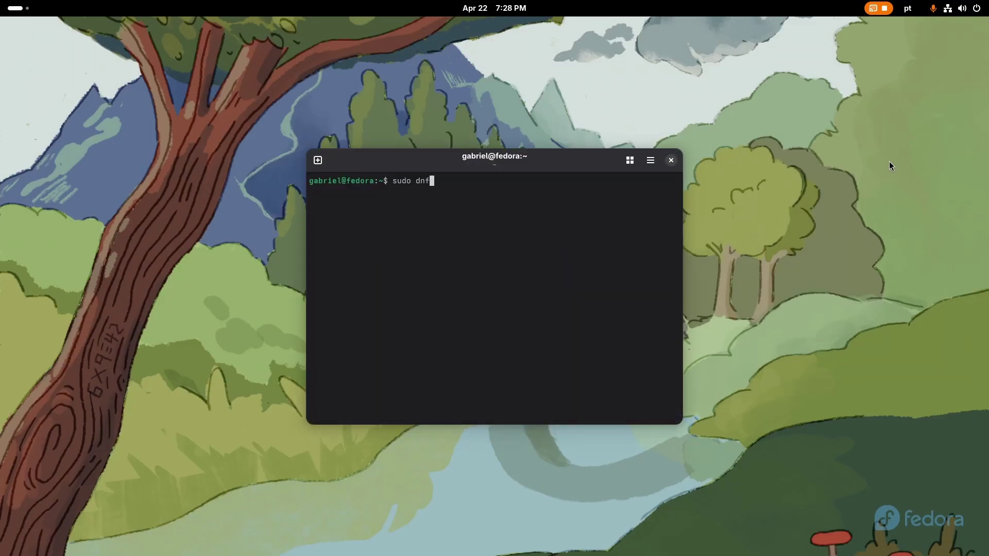
pyautogui.write(' update -y')
pyautogui.press('Return')
pyautogui.press('Return')
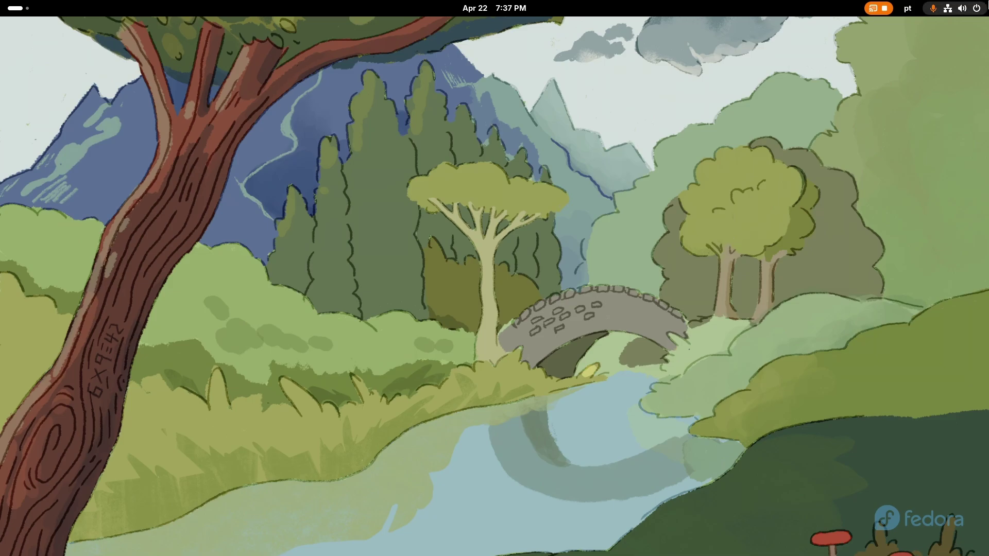
# Switch off Mouse Acceleration on the Mouse & Touchpad page of Settings.
pyautogui.click(956, 8)
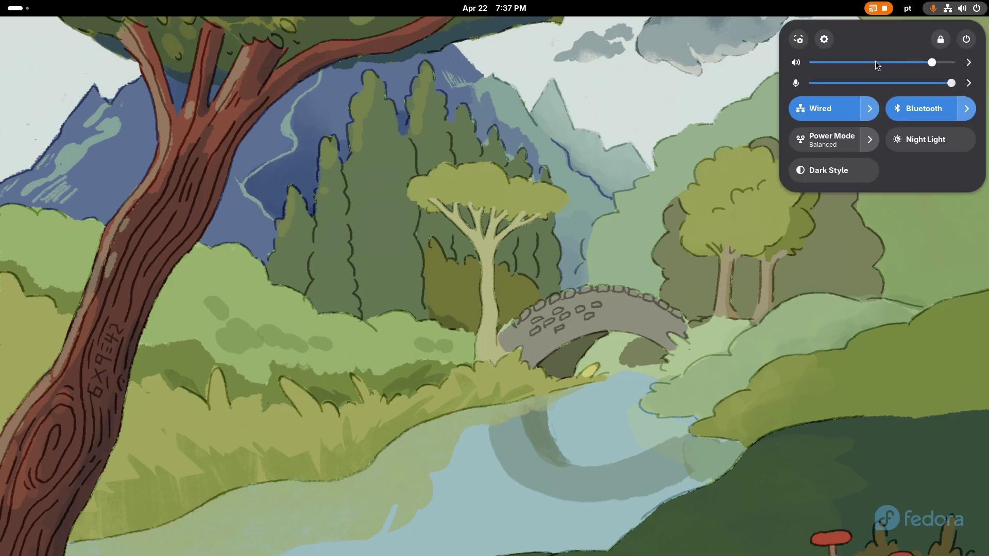
pyautogui.click(825, 39)
pyautogui.scroll(5, 330, 205)
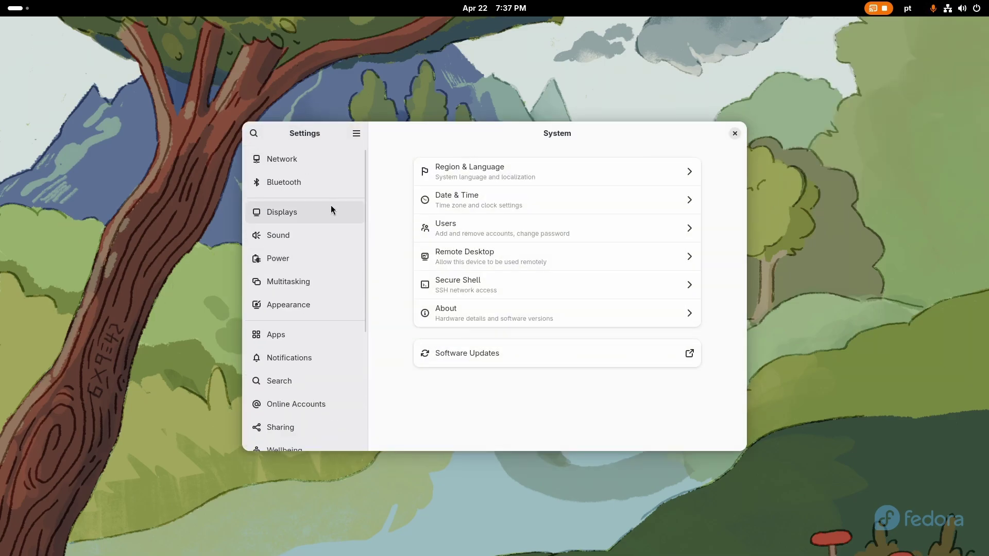
pyautogui.scroll(-4, 287, 344)
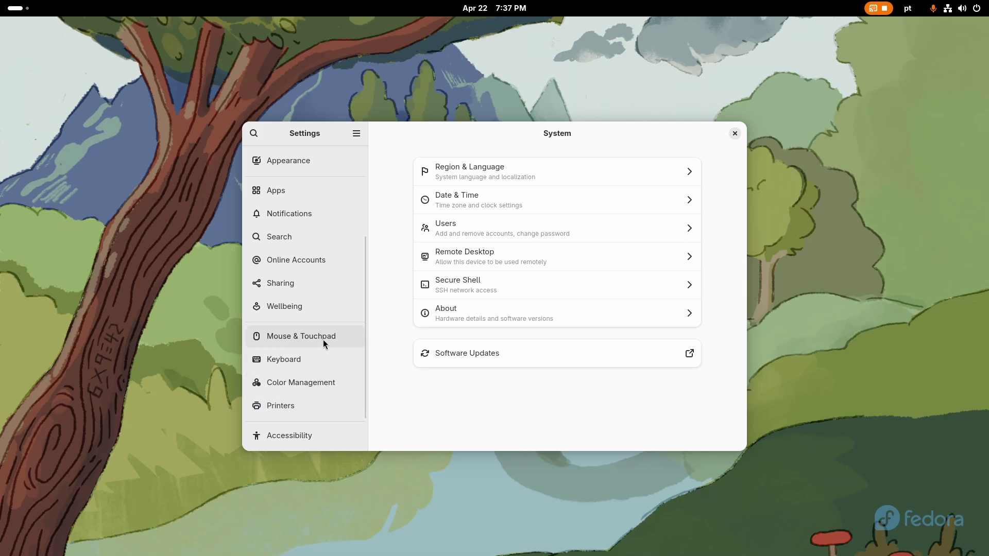
pyautogui.click(323, 339)
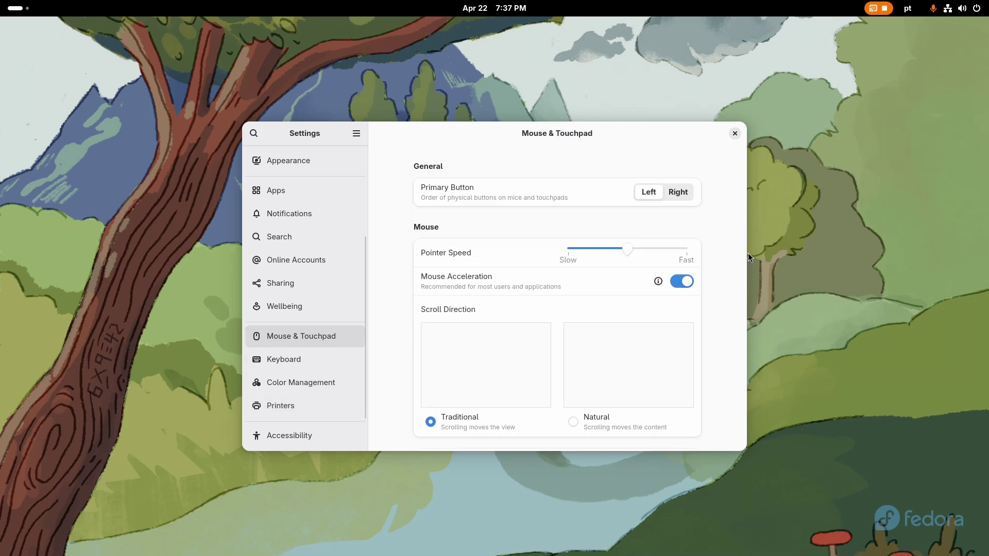
pyautogui.click(688, 282)
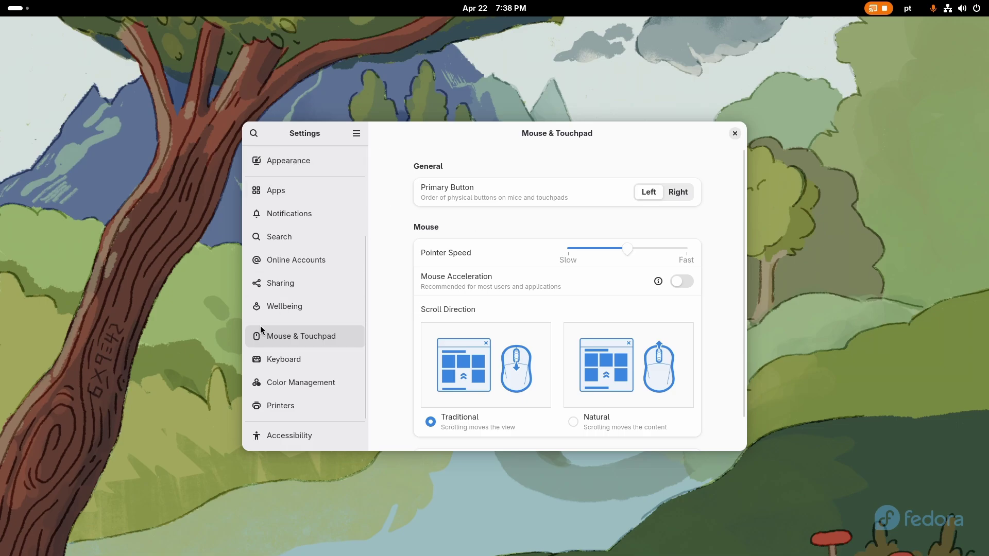
pyautogui.scroll(-2, 273, 317)
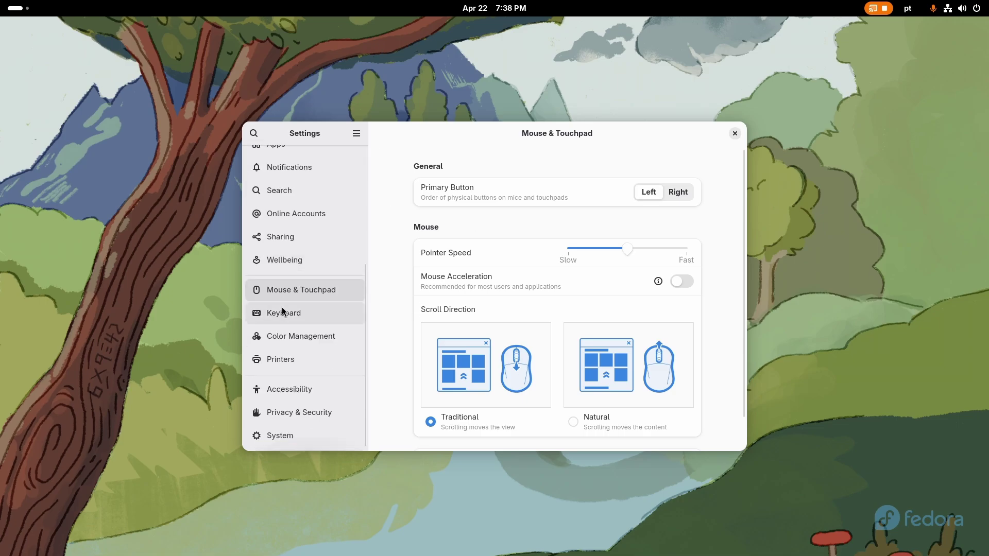
# Add Chinese (Intelligent Pinyin) as a keyboard input source and remove English (US).
pyautogui.click(344, 313)
pyautogui.click(580, 254)
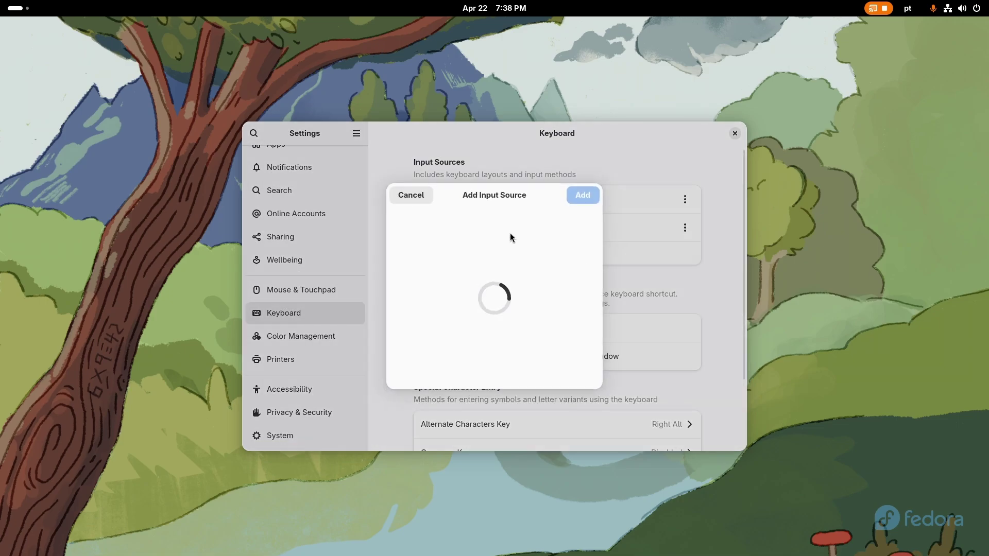
pyautogui.click(518, 249)
pyautogui.click(536, 244)
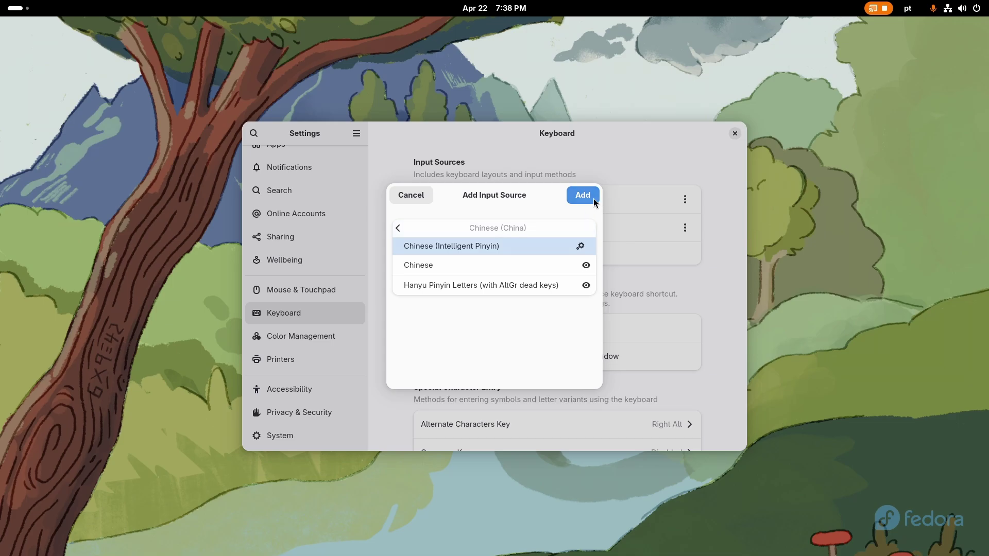
pyautogui.click(593, 199)
pyautogui.click(684, 227)
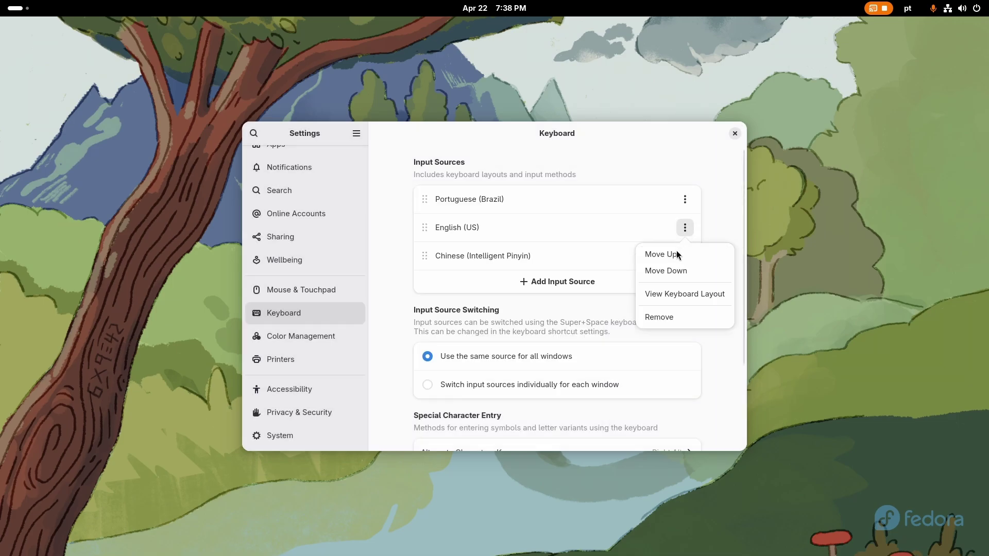
pyautogui.click(672, 315)
# Enable every dictionary category, from Art and Culture down, in the Intelligent Pinyin preferences.
pyautogui.click(684, 228)
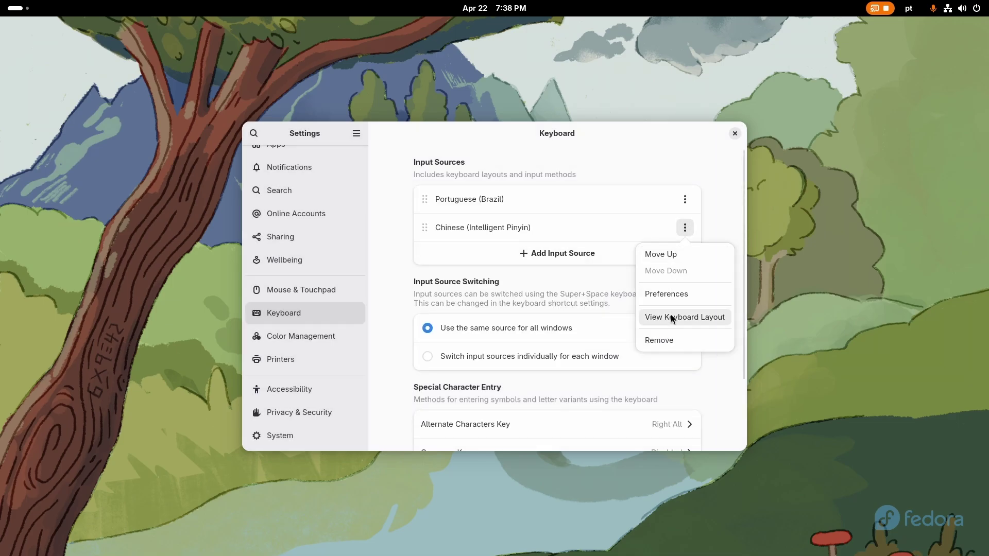
pyautogui.click(603, 232)
pyautogui.click(395, 159)
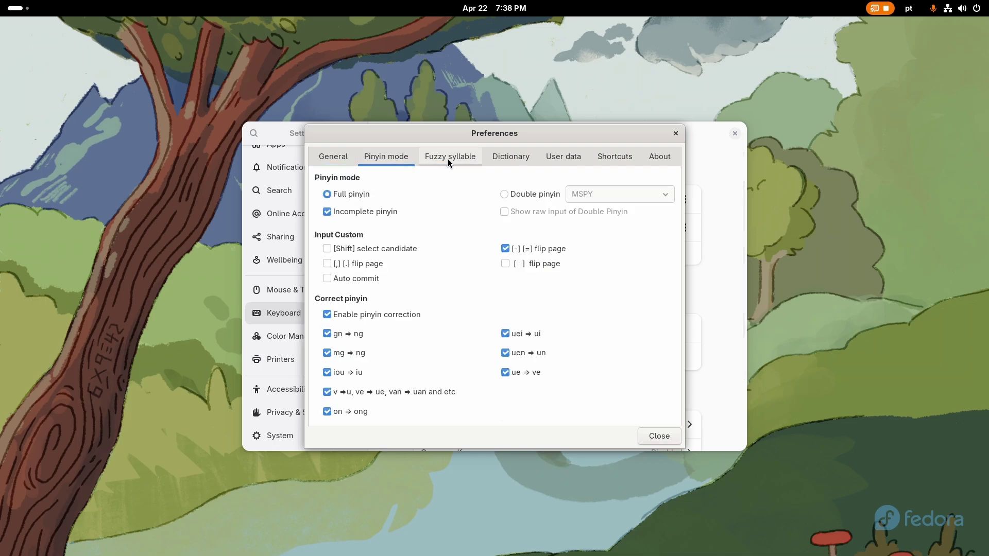
pyautogui.click(449, 159)
pyautogui.click(507, 164)
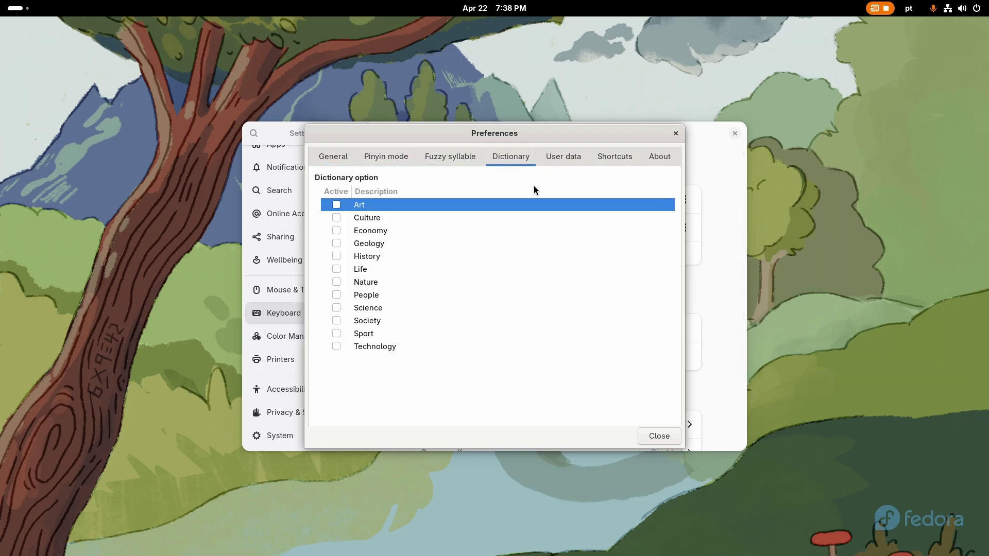
pyautogui.press('space')
pyautogui.press('Down')
pyautogui.press('space')
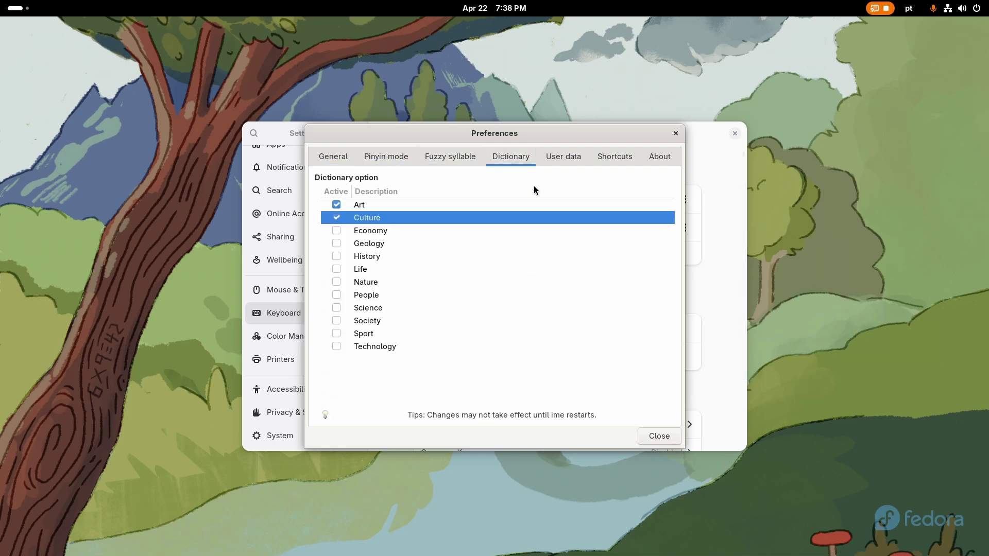
pyautogui.press('Down')
pyautogui.press('space')
pyautogui.press('Down')
pyautogui.press('space')
pyautogui.press('Down')
pyautogui.press('space')
pyautogui.press('Down')
pyautogui.press('space')
pyautogui.press('Down')
pyautogui.press('space')
pyautogui.press('Down')
pyautogui.press('space')
pyautogui.press('Down')
pyautogui.press('space')
pyautogui.press('Down')
pyautogui.press('space')
pyautogui.press('Down')
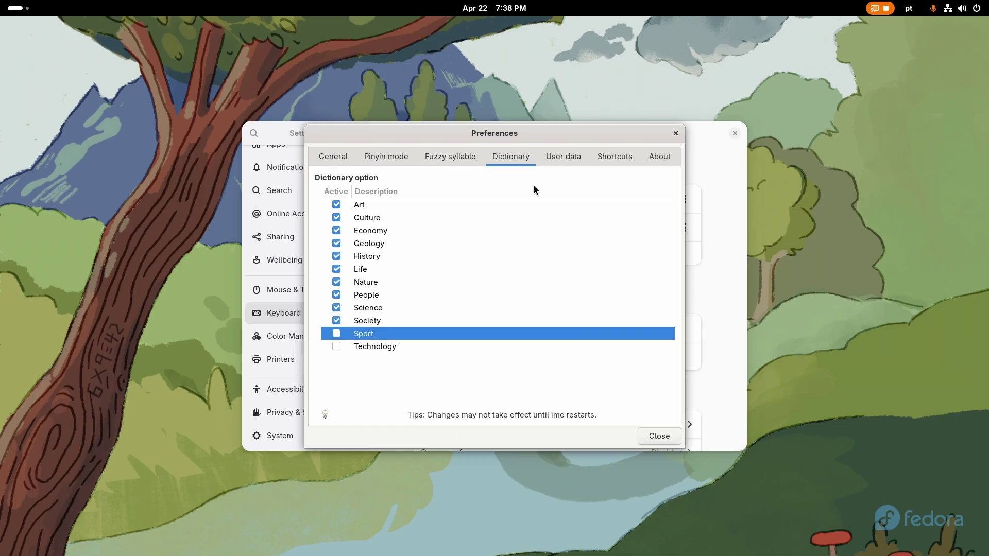
pyautogui.press('space')
pyautogui.press('Down')
pyautogui.press('space')
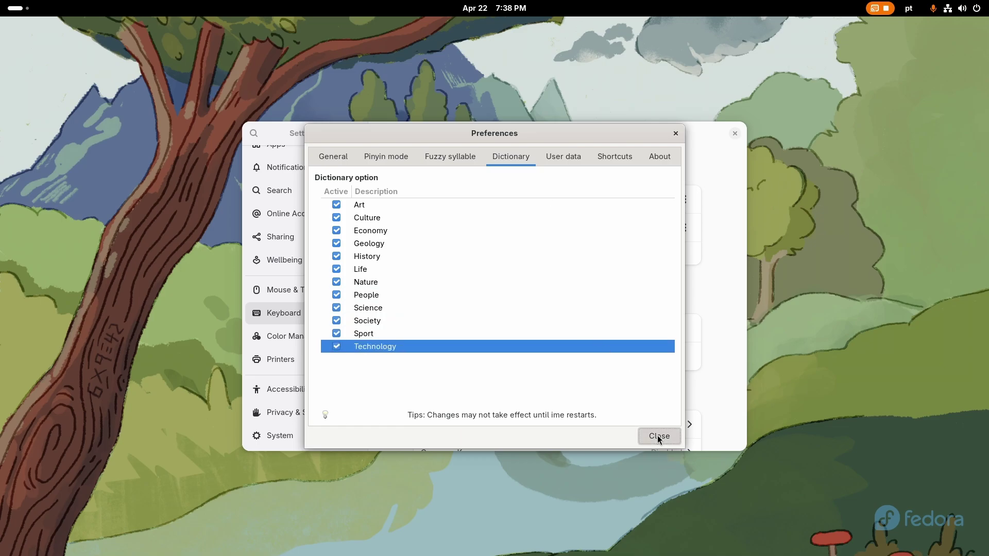
pyautogui.click(658, 436)
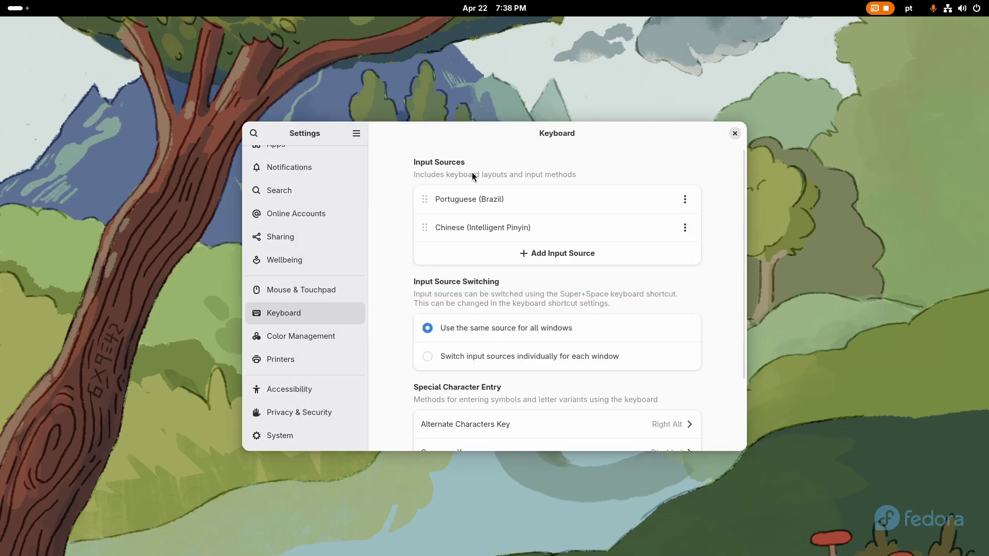
# Test Super+Space switching between the Chinese and Portuguese input sources.
pyautogui.scroll(5, 349, 331)
pyautogui.scroll(1, 348, 331)
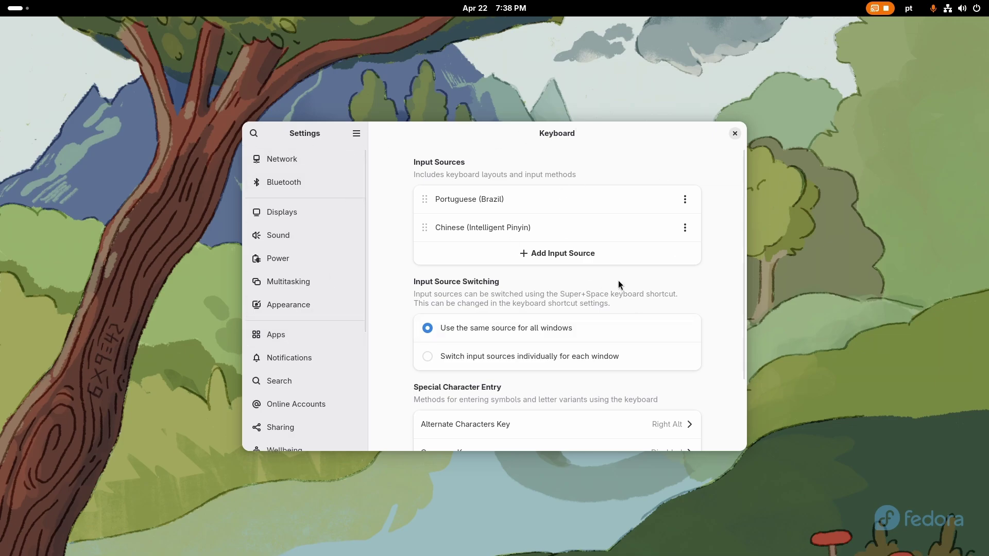
pyautogui.press('super+space')
pyautogui.press('super+space')
pyautogui.press('super+space')
pyautogui.press('super+space')
pyautogui.press('super+space')
pyautogui.press('super+space')
pyautogui.press('super+space')
pyautogui.press('super+space')
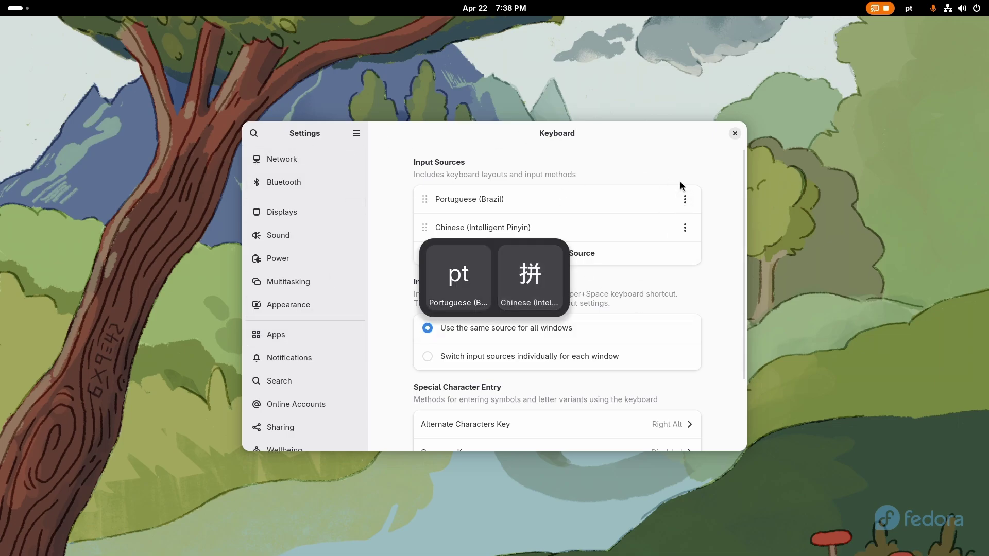
pyautogui.press('super+space')
pyautogui.press('super+space')
pyautogui.press('super+space')
pyautogui.press('super+space')
pyautogui.press('super+space')
pyautogui.press('super+space')
pyautogui.press('super+space')
pyautogui.press('super+space')
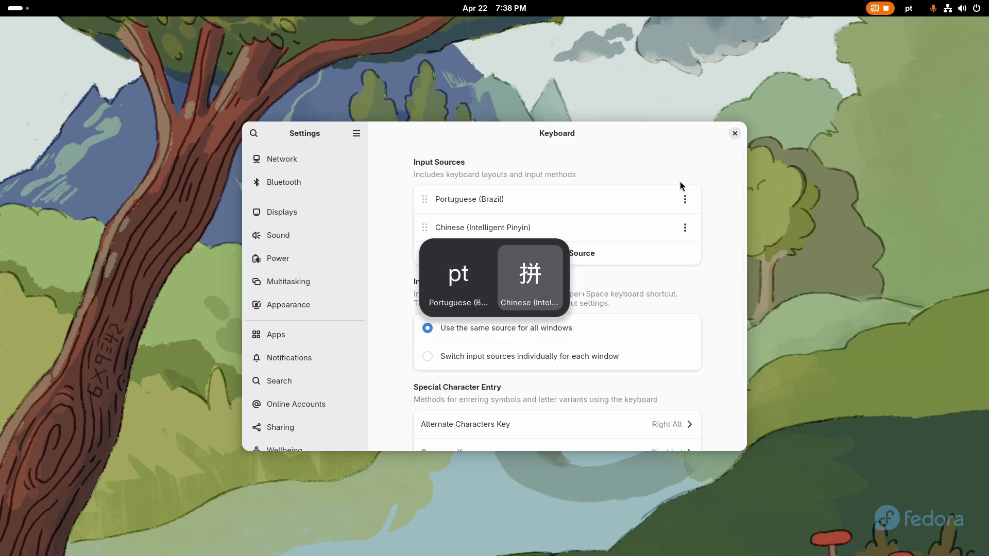
# Close Settings and launch Firefox in a maximized window.
pyautogui.click(735, 134)
pyautogui.moveTo(0, 0)
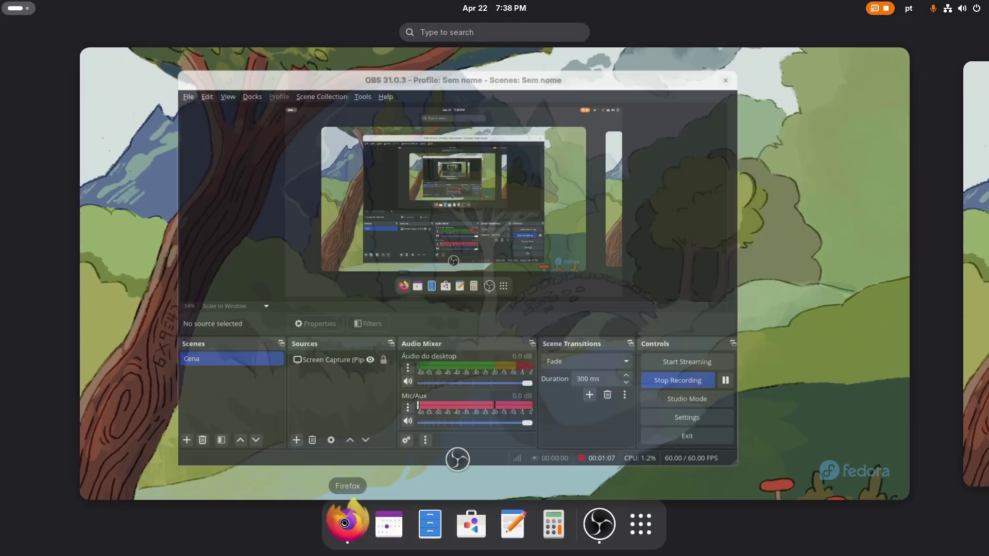
pyautogui.click(344, 523)
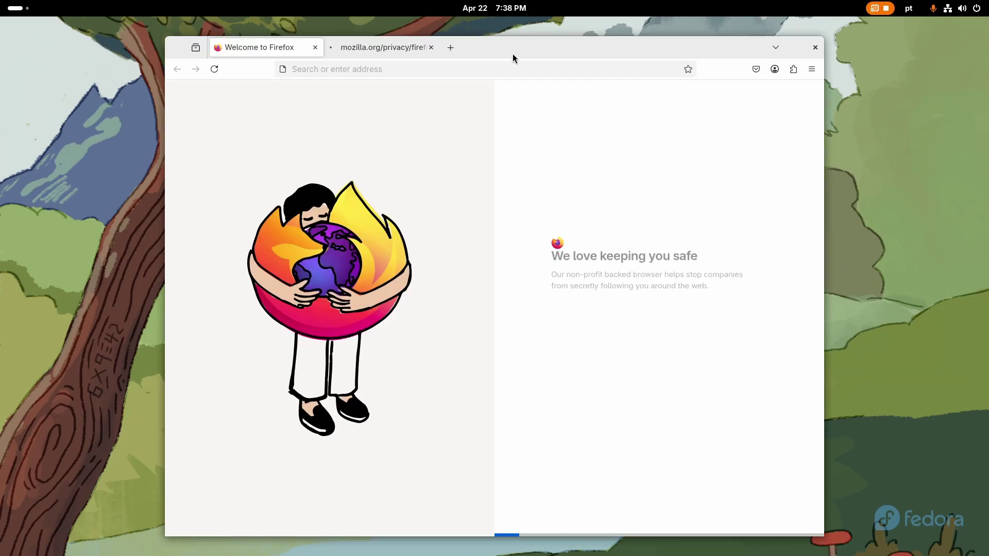
pyautogui.doubleClick(511, 54)
# Search for rpmfusion, open the RPM Fusion Configuration page, and select the 'Fedora with dnf' command.
pyautogui.click(265, 28)
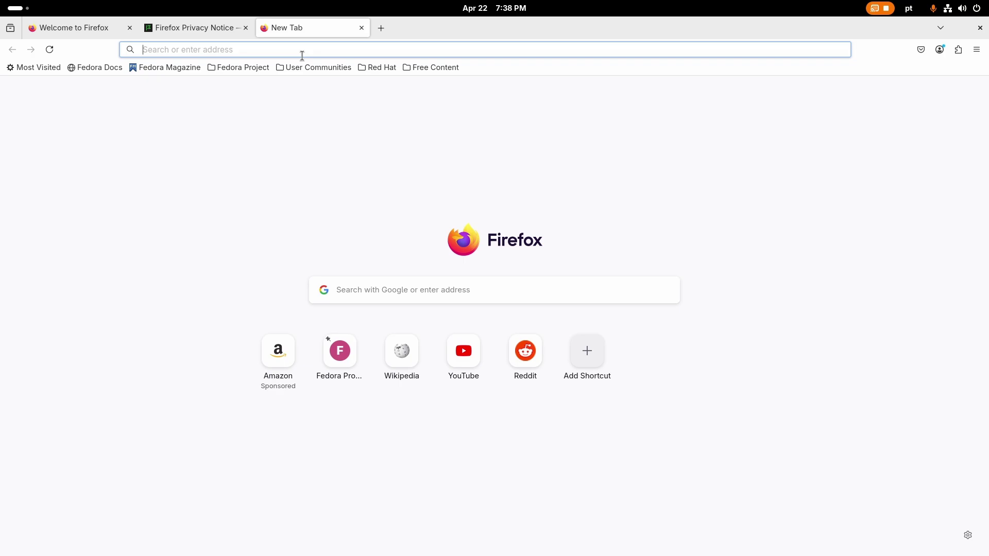
pyautogui.write('rpmfusion')
pyautogui.press('Return')
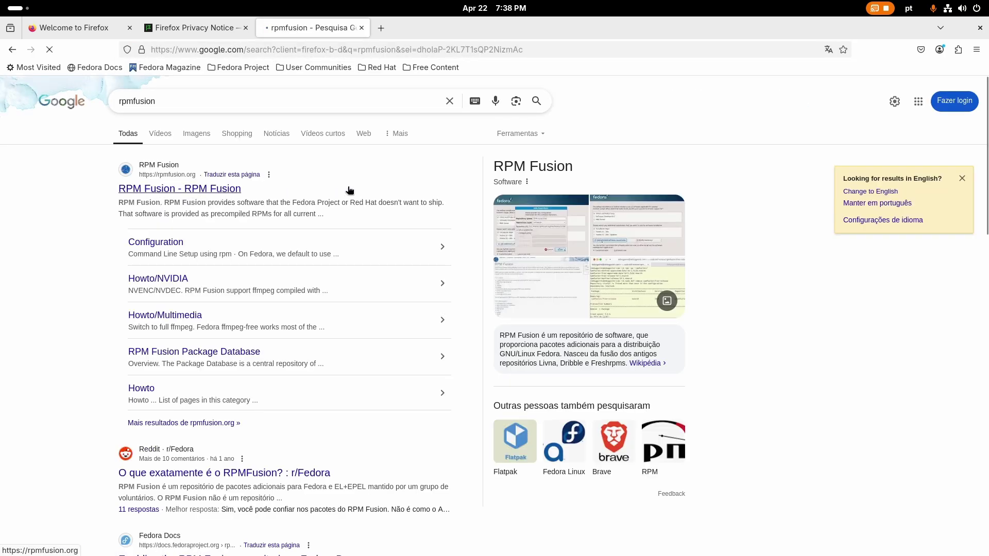
pyautogui.click(342, 189)
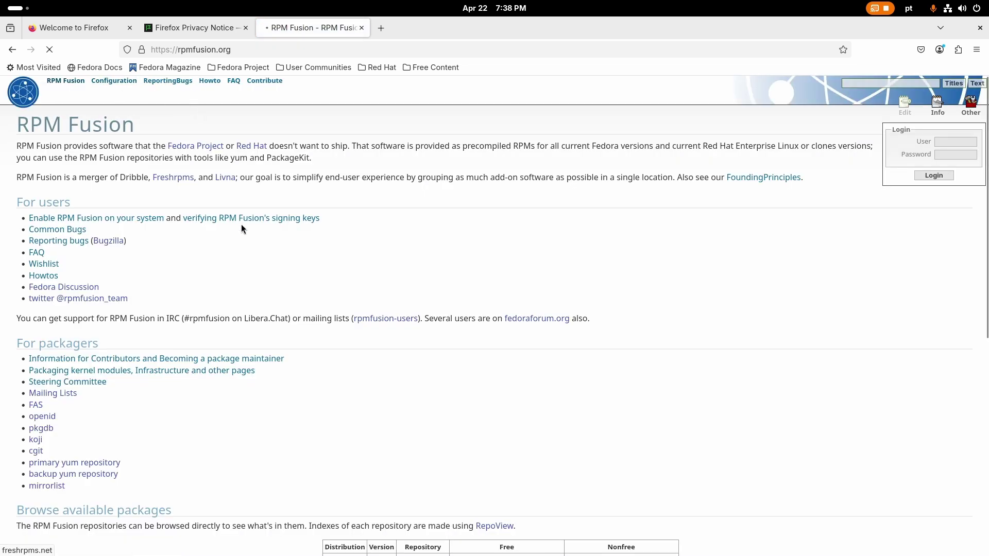
pyautogui.scroll(-10, 267, 276)
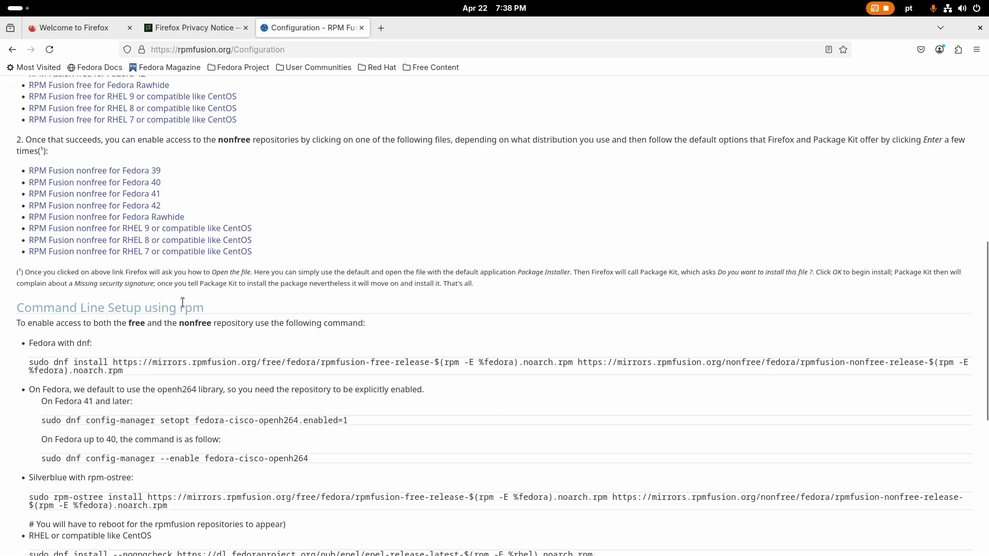
pyautogui.scroll(-5, 182, 302)
pyautogui.tripleClick(76, 225)
pyautogui.hotkey('ctrl', 'c')
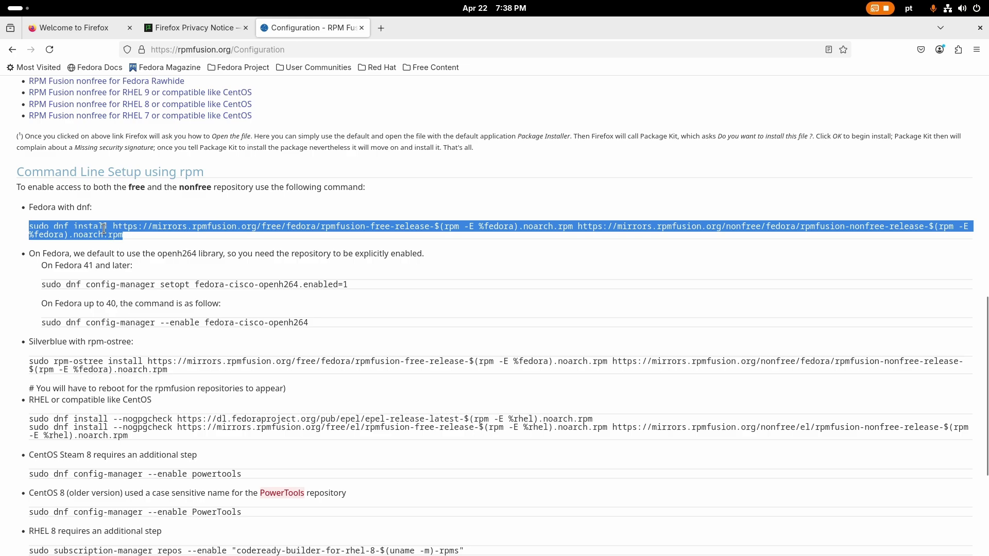
# In a new terminal, run the pasted rpmfusion-free-release and rpmfusion-nonfree-release install command, confirming with y.
pyautogui.press('super')
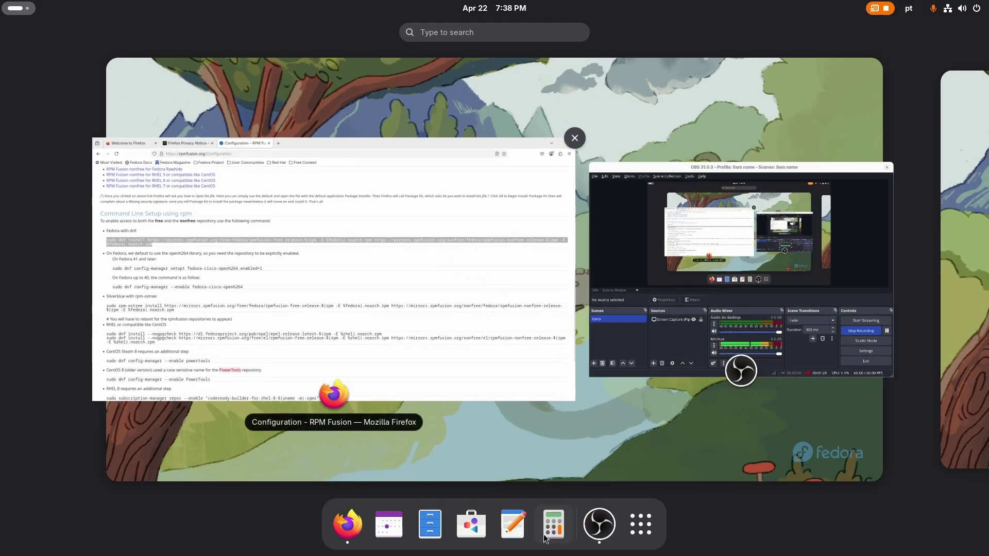
pyautogui.write('t')
pyautogui.press('Return')
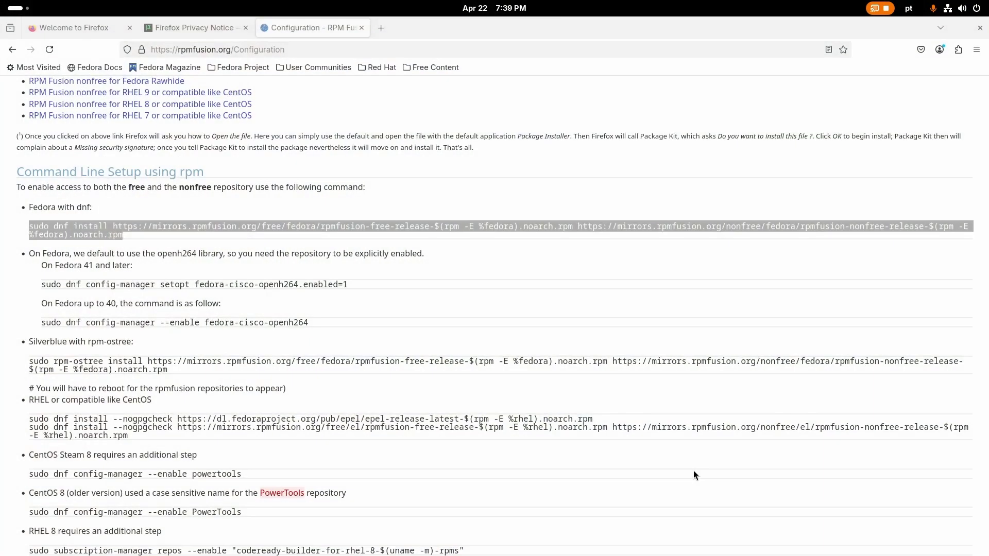
pyautogui.hotkey('ctrl', 'shift', 'v')
pyautogui.press('Return')
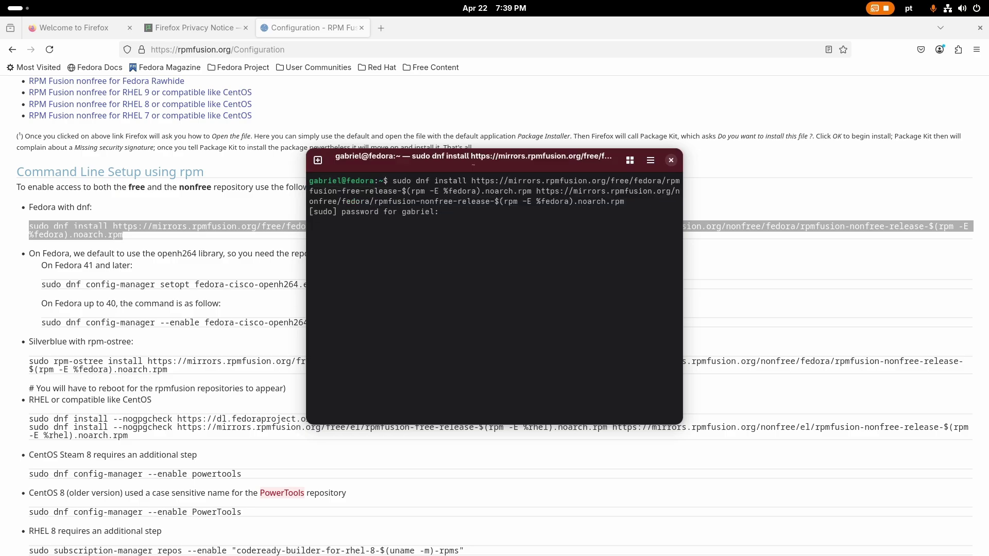
pyautogui.press('Return')
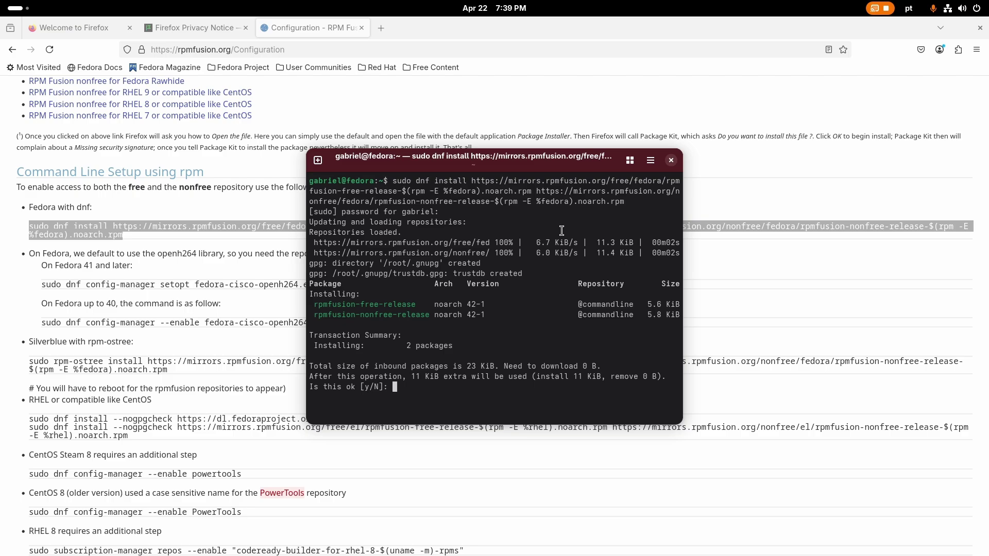
pyautogui.write('y')
pyautogui.press('Return')
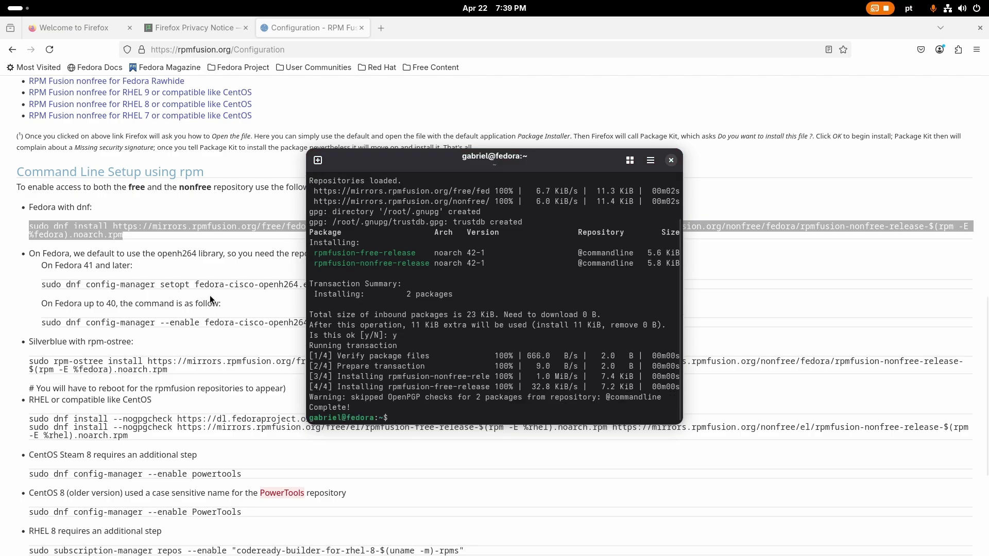
pyautogui.scroll(-5, 209, 295)
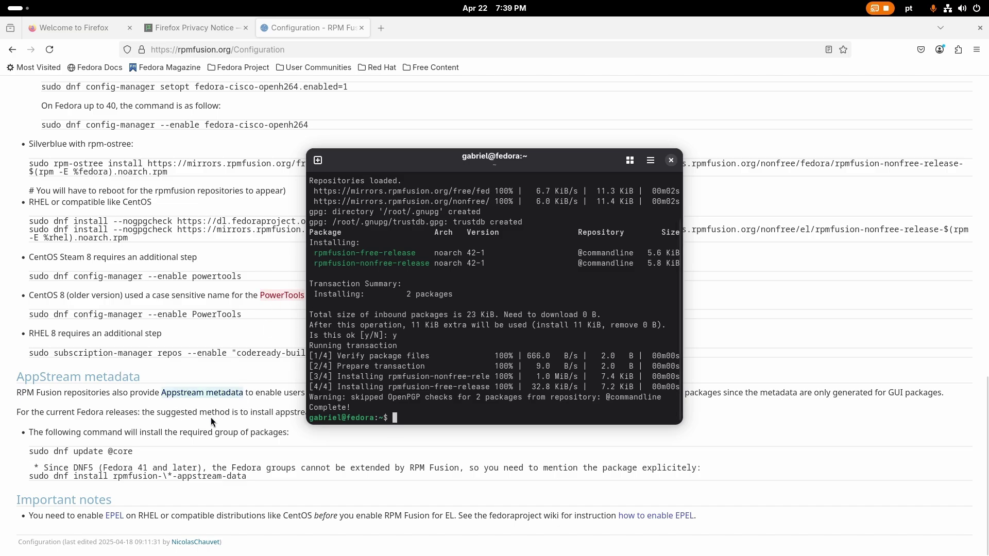
# Select and copy the 'sudo dnf install rpmfusion-\*-appstream-data' line under AppStream metadata.
pyautogui.click(114, 467)
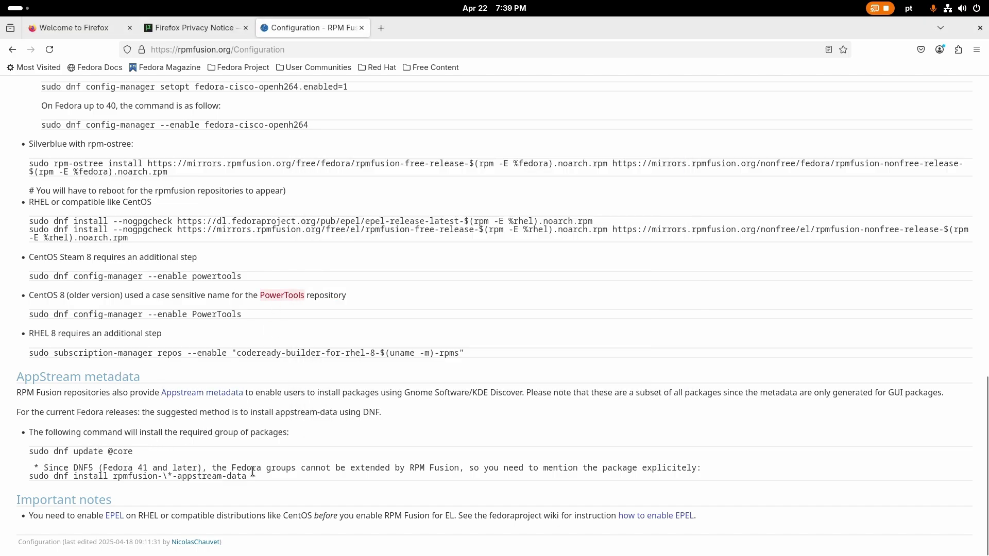
pyautogui.moveTo(93, 469); pyautogui.dragTo(655, 467)
pyautogui.click(296, 456)
pyautogui.doubleClick(76, 378)
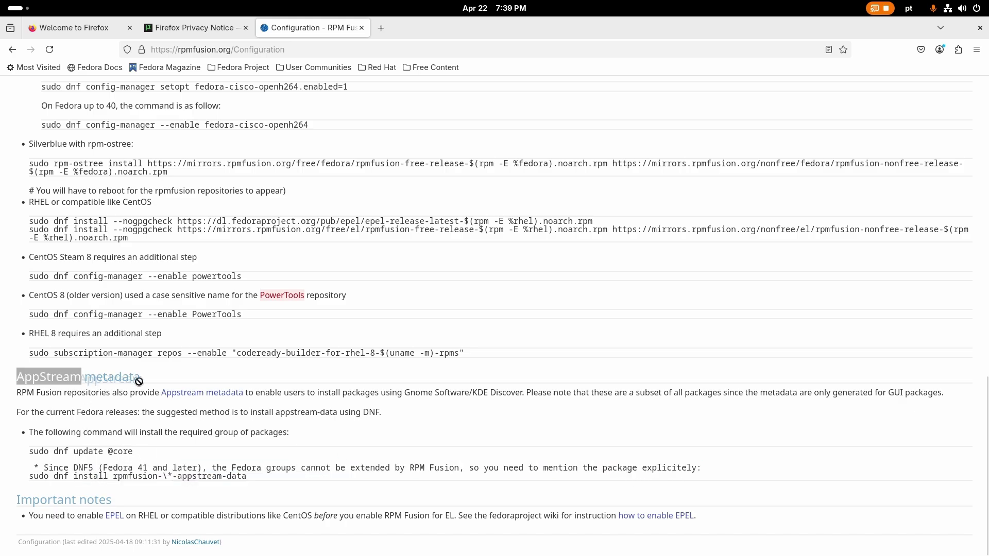
pyautogui.click(76, 376)
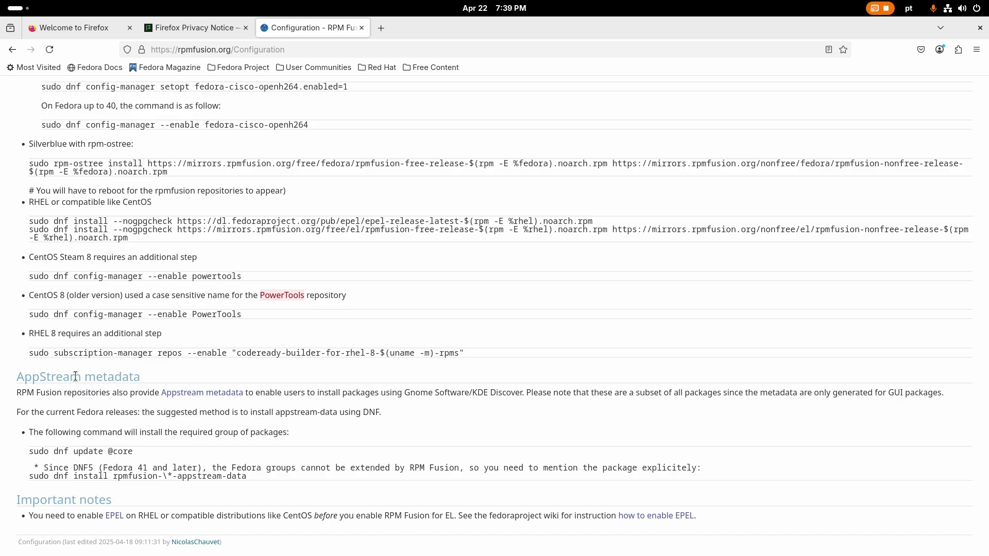
pyautogui.moveTo(27, 462); pyautogui.dragTo(106, 469)
pyautogui.click(84, 470)
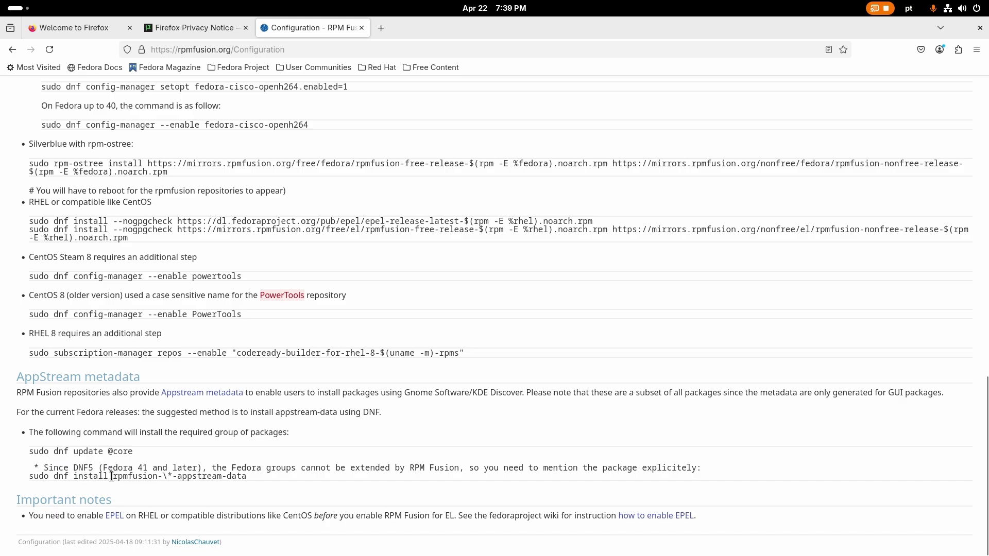
pyautogui.tripleClick(112, 476)
pyautogui.hotkey('ctrl', 'c')
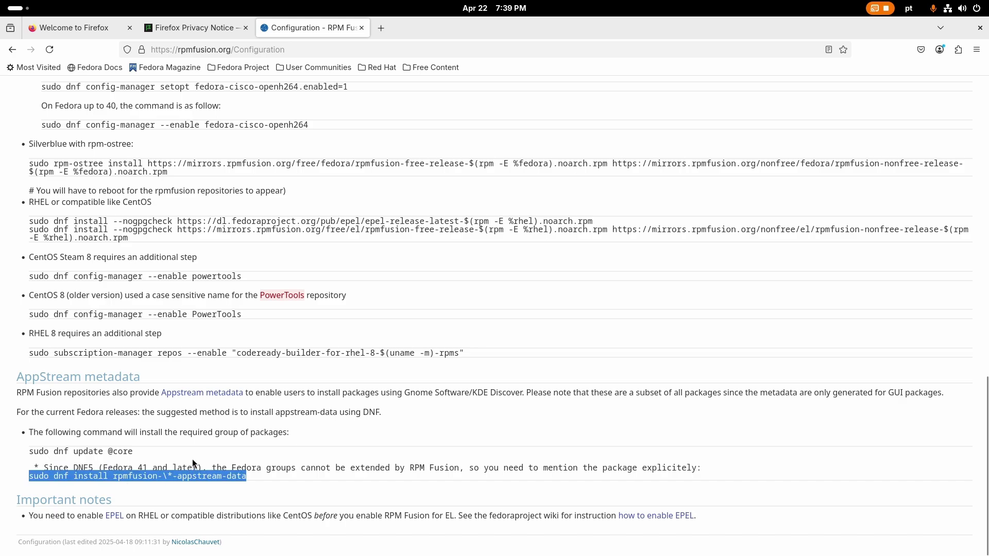
pyautogui.press('super')
pyautogui.press('super')
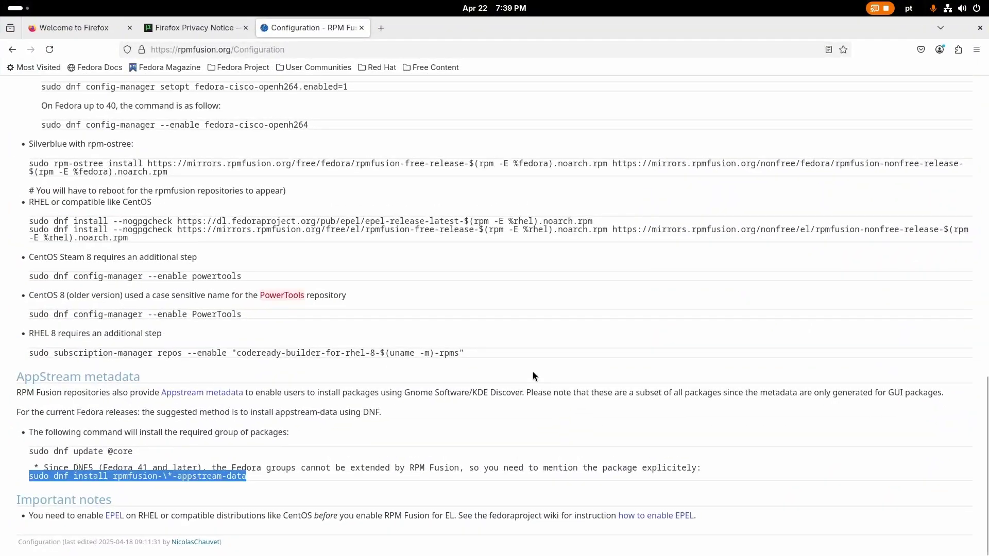
pyautogui.press('super')
# Paste and run the appstream-data install command in the terminal.
pyautogui.click(647, 400)
pyautogui.hotkey('ctrl', 'shift', 'v')
pyautogui.hotkey('ctrl', 'shift', 'f')
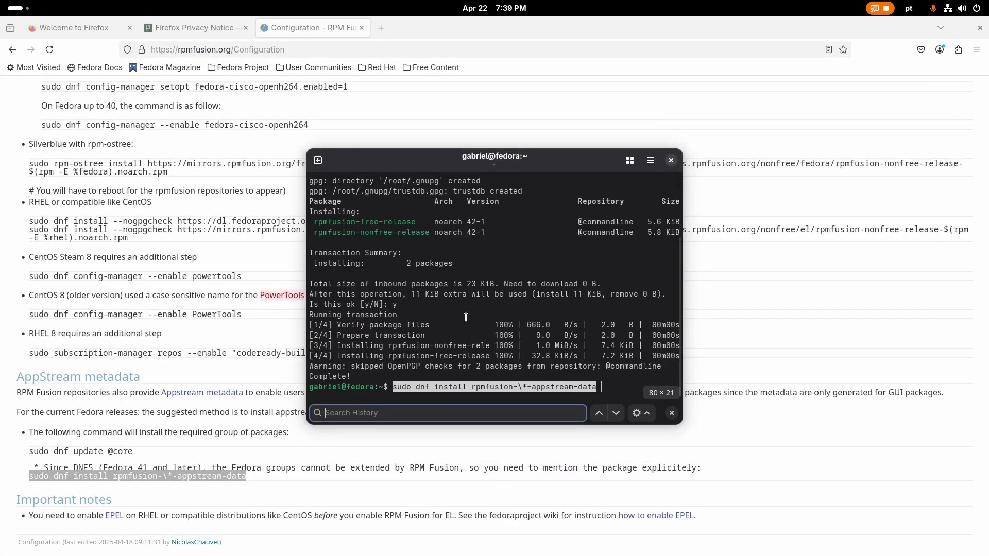
pyautogui.press('Escape')
pyautogui.press('Return')
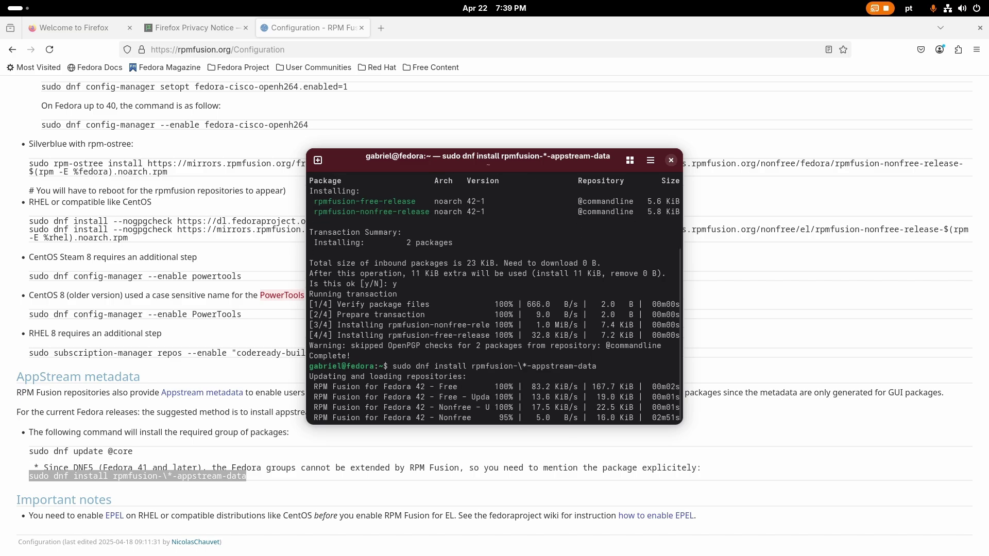
# Confirm the install with y and accept both the free and nonfree GPG signing keys.
pyautogui.write('y')
pyautogui.press('Return')
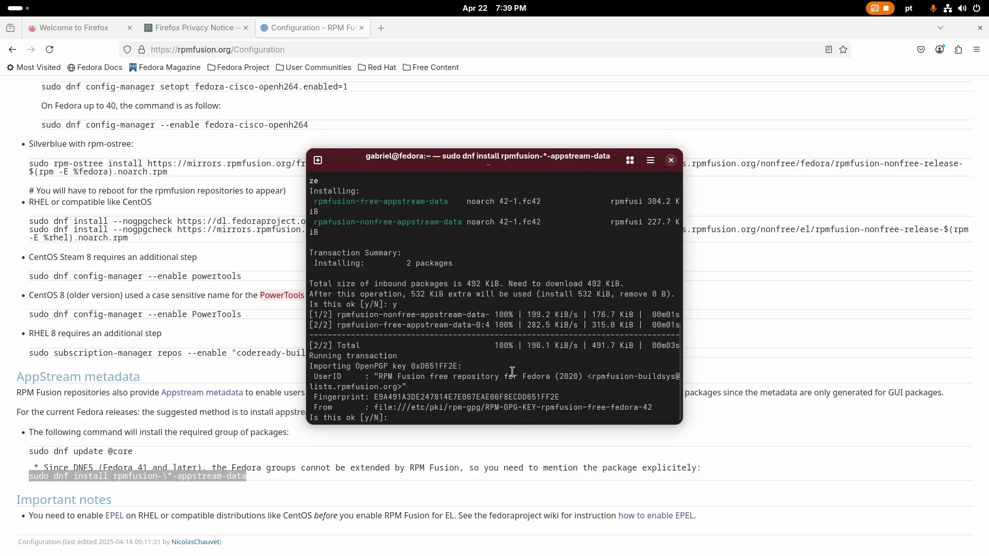
pyautogui.write('y')
pyautogui.press('Return')
pyautogui.write('y')
pyautogui.press('Return')
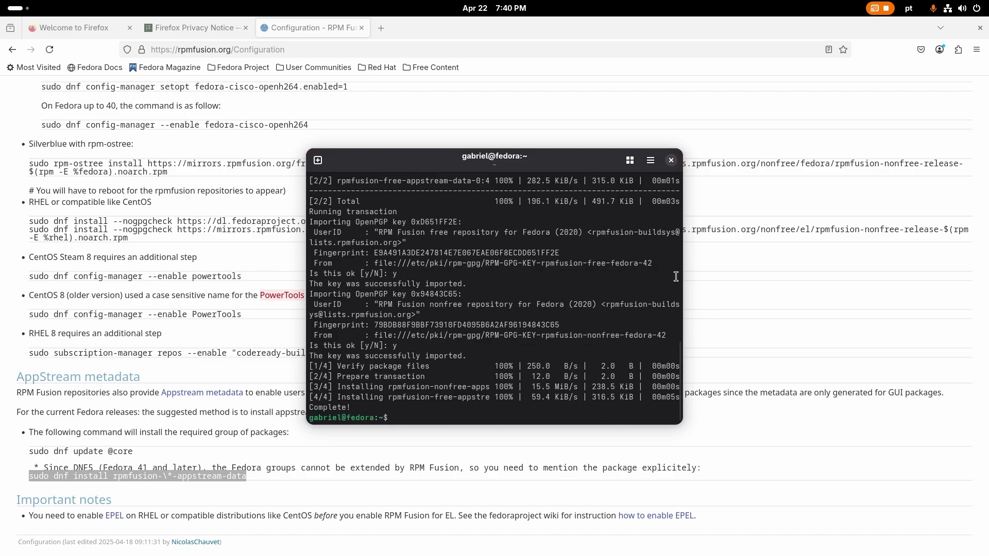
pyautogui.press('Home')
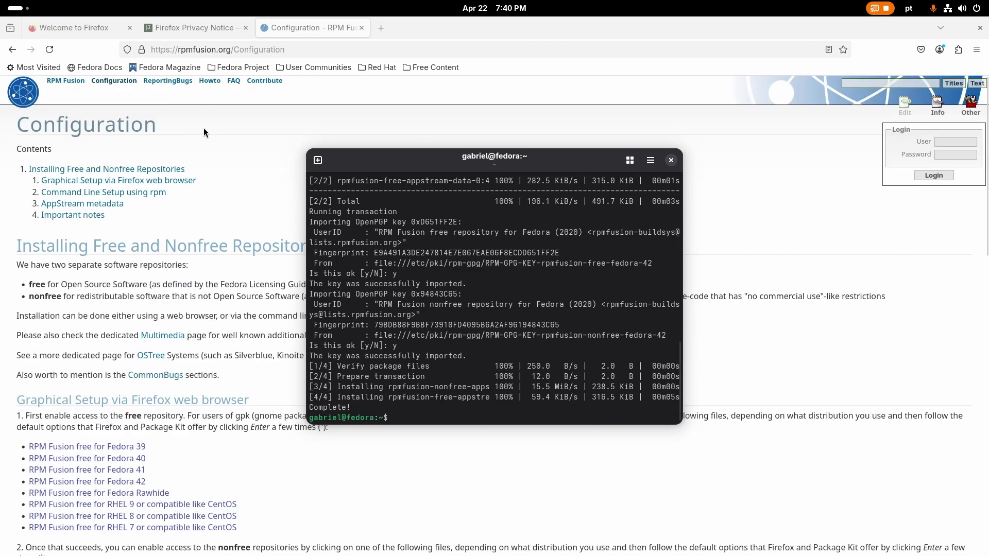
# Open the Howto/NVIDIA guide from the RPM Fusion wiki Howto list.
pyautogui.click(204, 127)
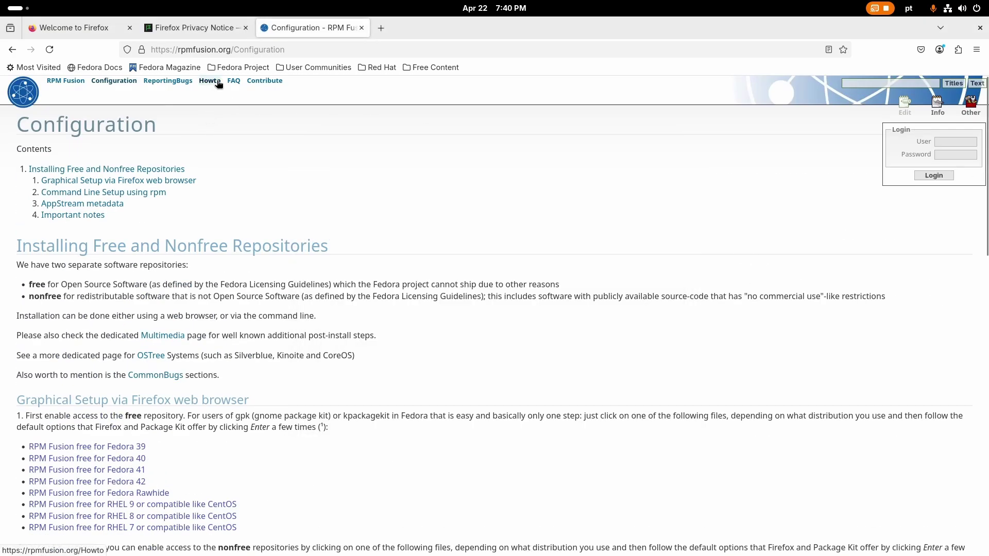
pyautogui.click(217, 82)
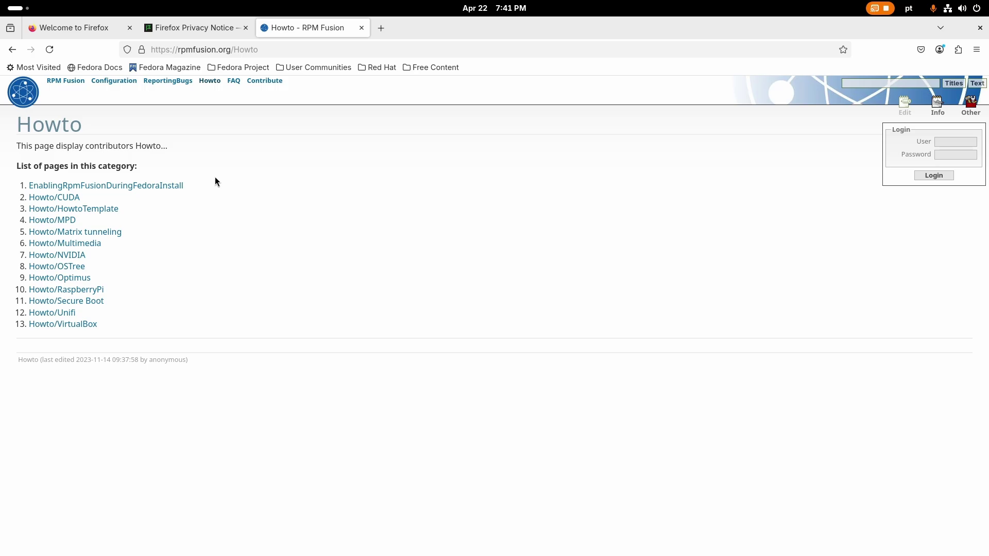
pyautogui.click(210, 82)
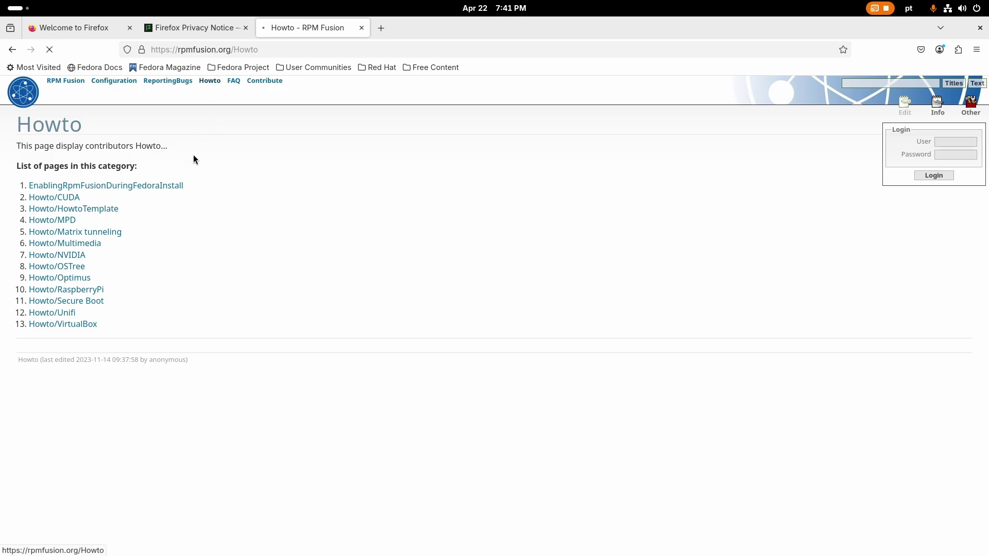
pyautogui.click(82, 257)
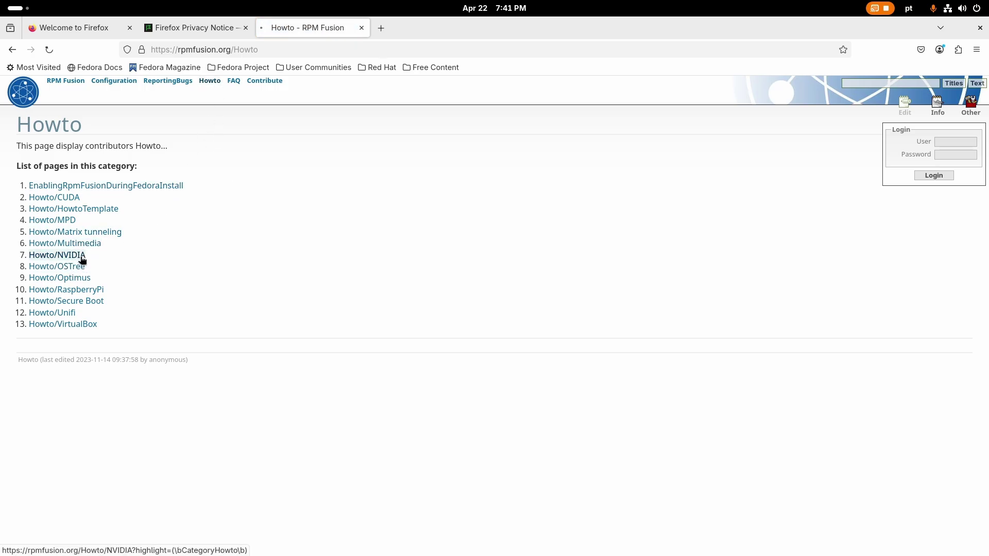
# Review the NVIDIA driver install commands, including the optional nvidia-cuda line, then return to Howto.
pyautogui.scroll(-8, 267, 232)
pyautogui.scroll(-5, 253, 240)
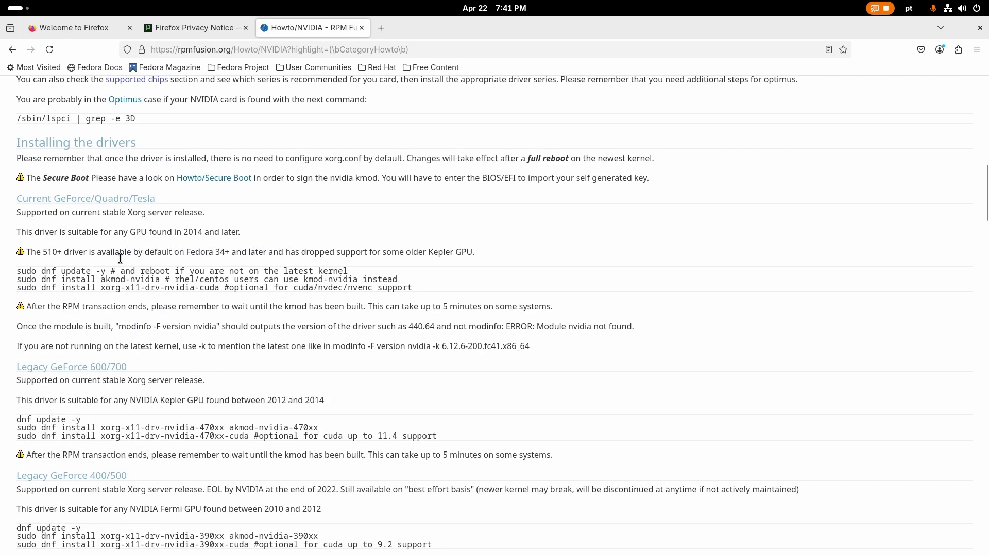
pyautogui.moveTo(18, 270); pyautogui.dragTo(270, 291)
pyautogui.tripleClick(114, 279)
pyautogui.click(137, 280)
pyautogui.click(269, 291)
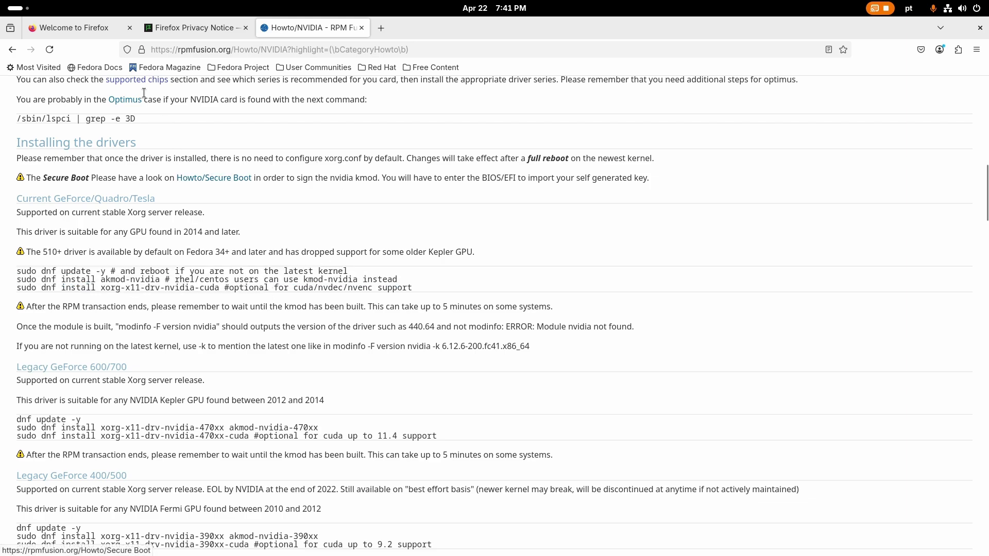
pyautogui.click(13, 53)
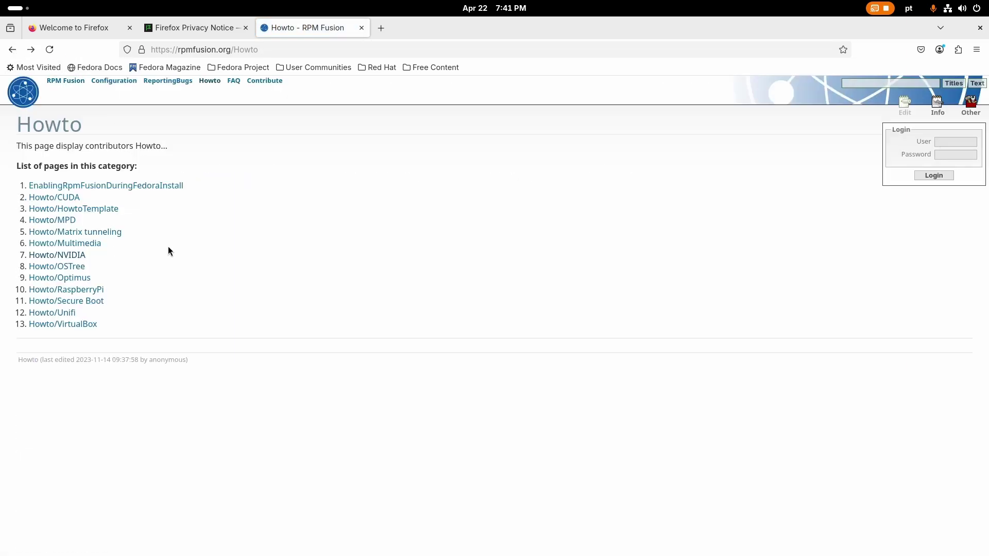
# Copy 'sudo dnf swap ffmpeg-free ffmpeg --allowerasing' from the Multimedia howto, run it in the terminal, and confirm with y.
pyautogui.click(96, 246)
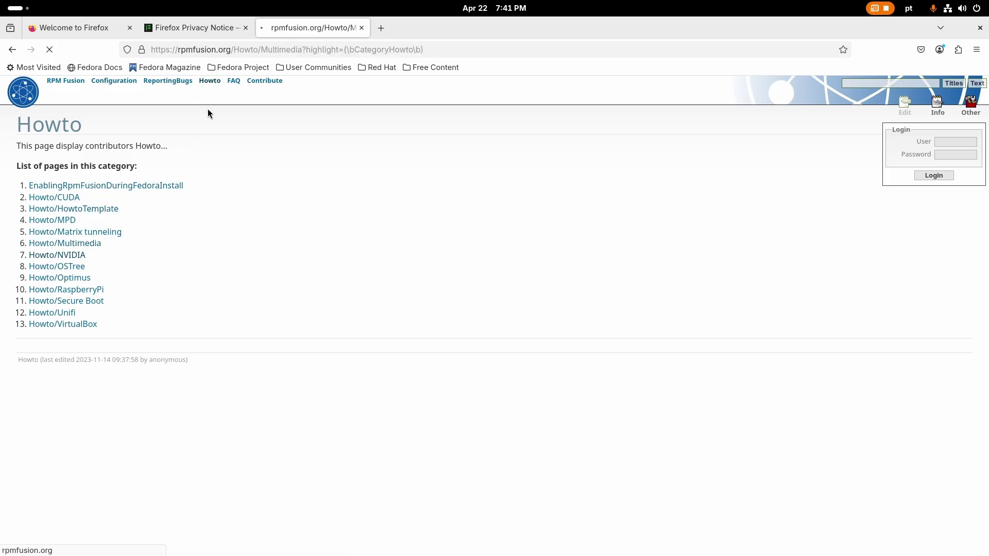
pyautogui.tripleClick(109, 264)
pyautogui.hotkey('ctrl', 'c')
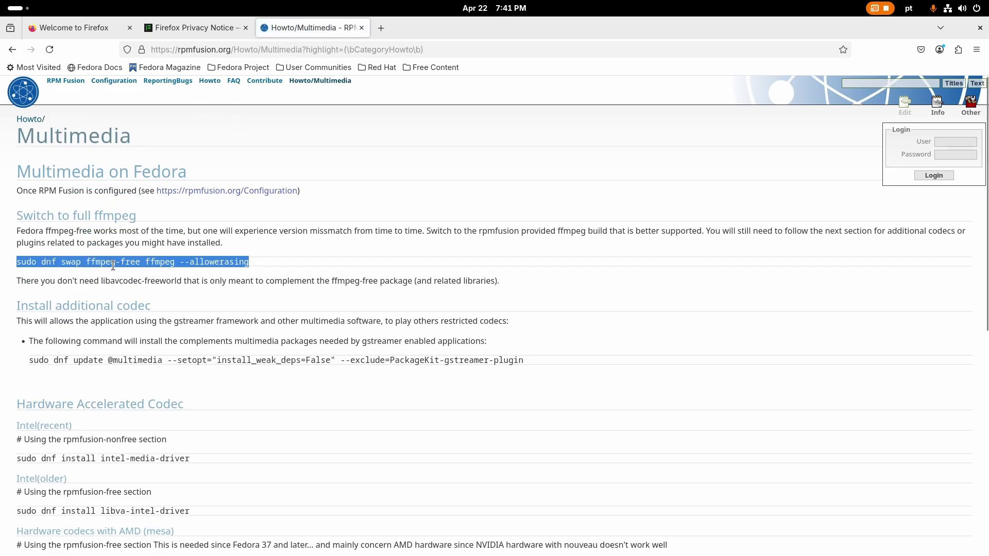
pyautogui.click(15, 9)
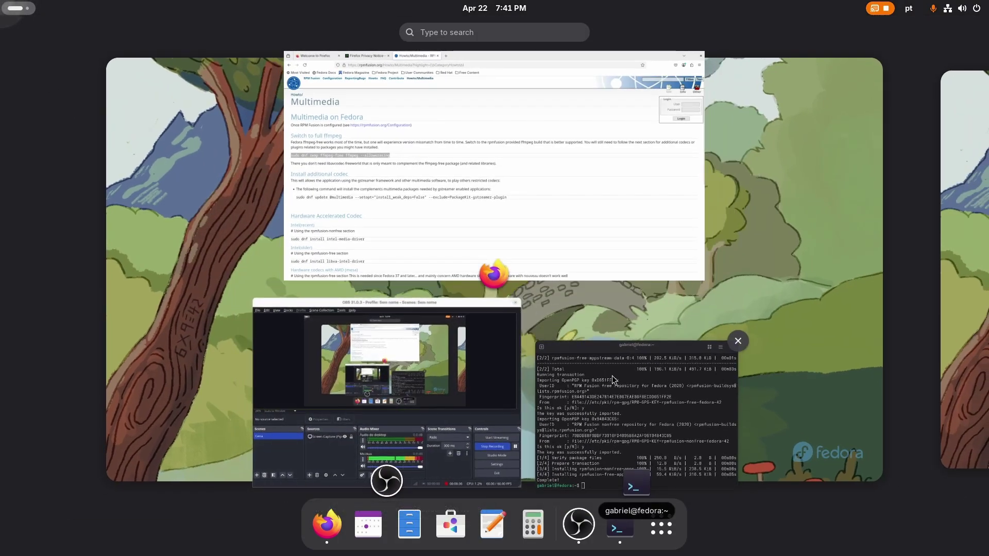
pyautogui.click(634, 417)
pyautogui.hotkey('ctrl', 'shift', 'v')
pyautogui.press('Return')
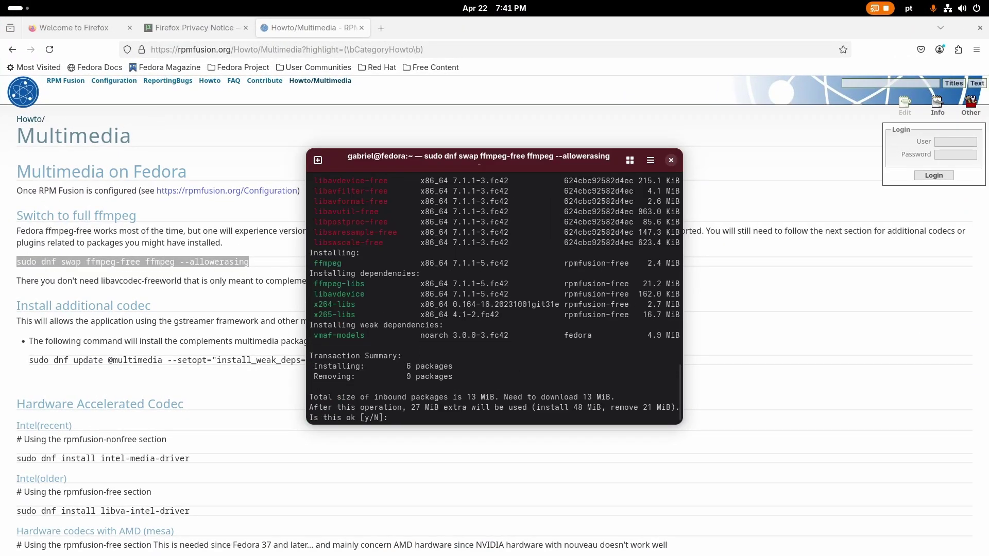
pyautogui.write('y')
pyautogui.press('Return')
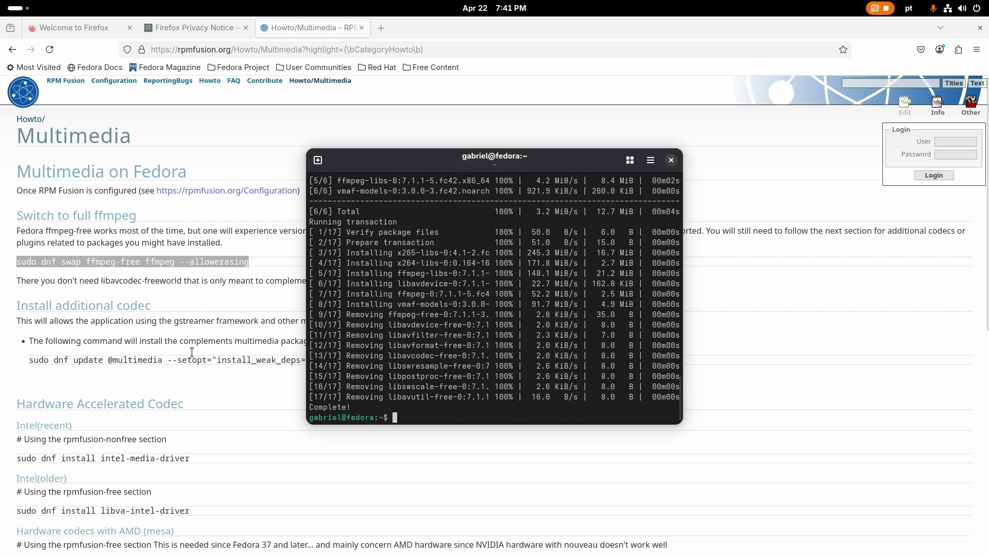
pyautogui.tripleClick(224, 360)
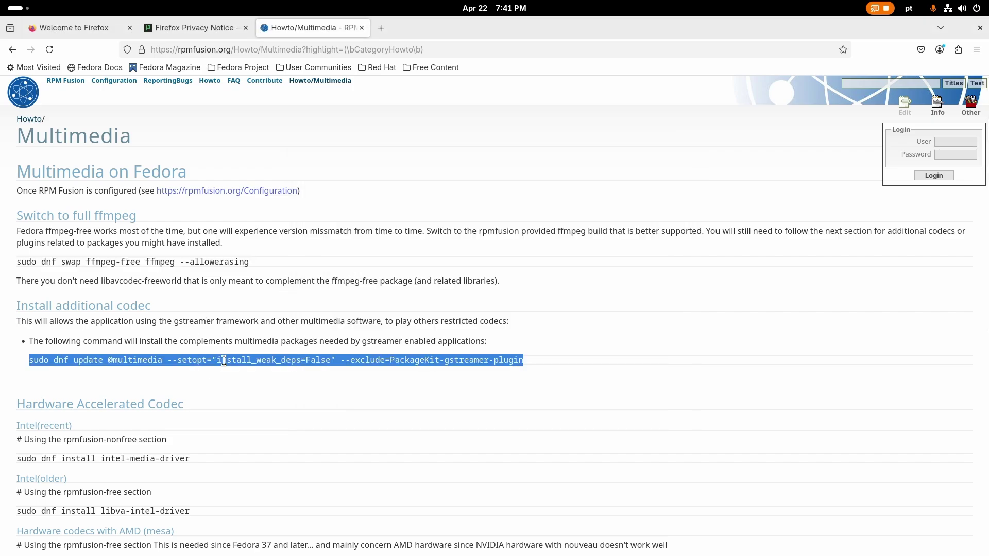
pyautogui.press('alt')
pyautogui.hotkey('ctrl', 'c')
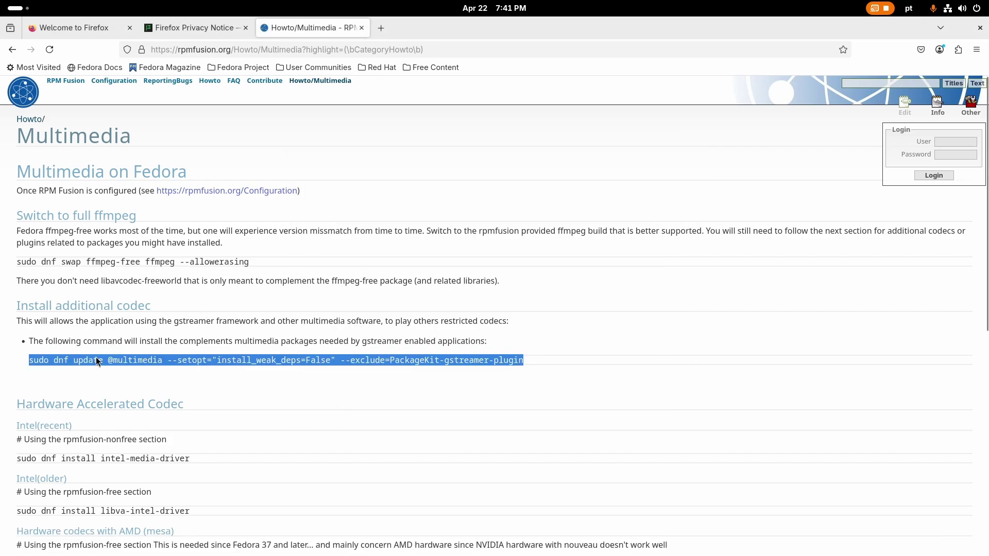
pyautogui.hotkey('alt', 'Tab')
pyautogui.hotkey('ctrl', 'shift', 'v')
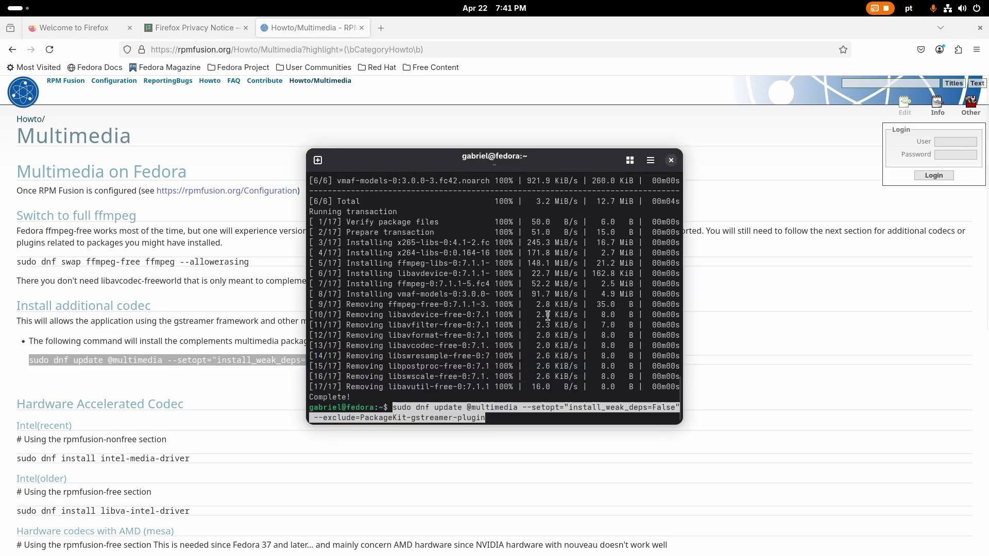
pyautogui.press('Return')
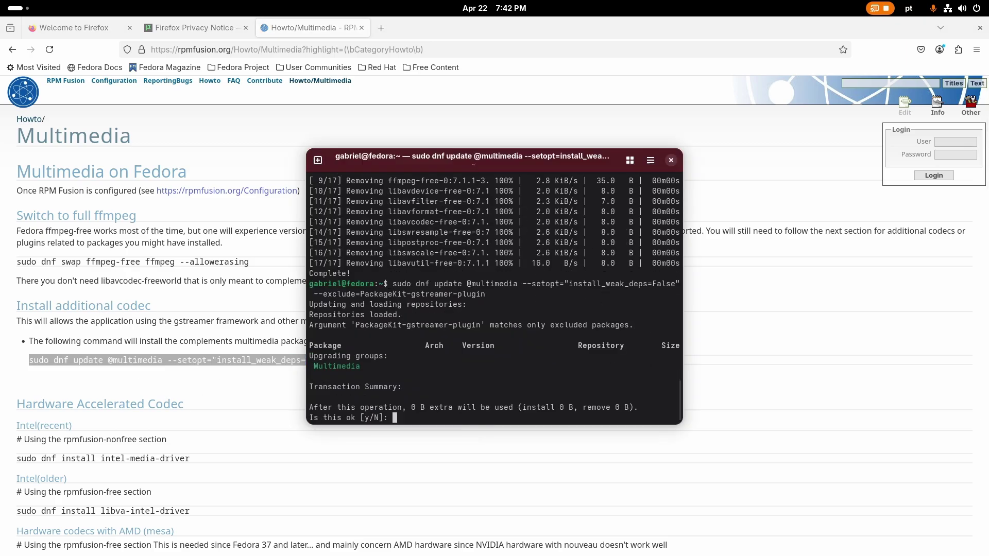
pyautogui.write('y')
pyautogui.press('Return')
pyautogui.scroll(-4, 172, 381)
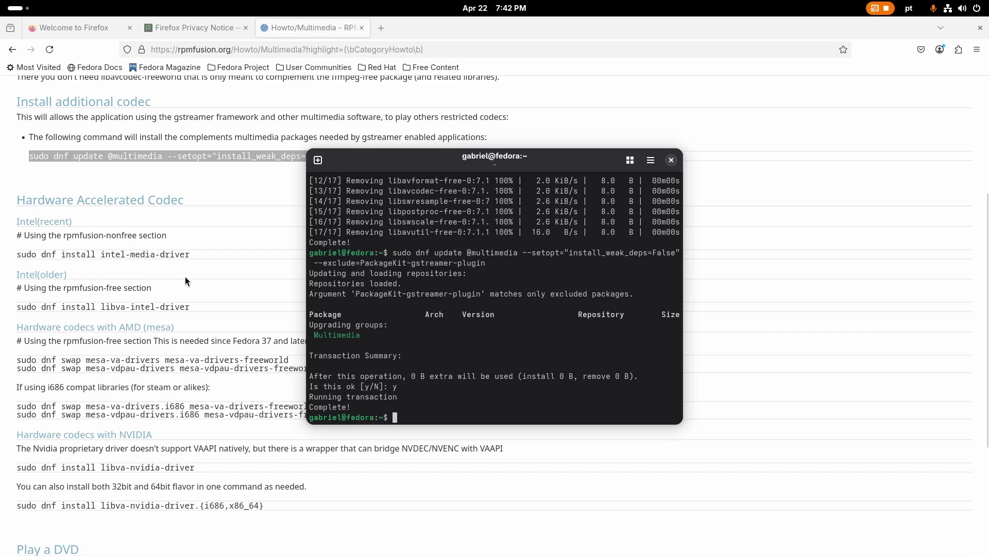
pyautogui.scroll(-5, 177, 400)
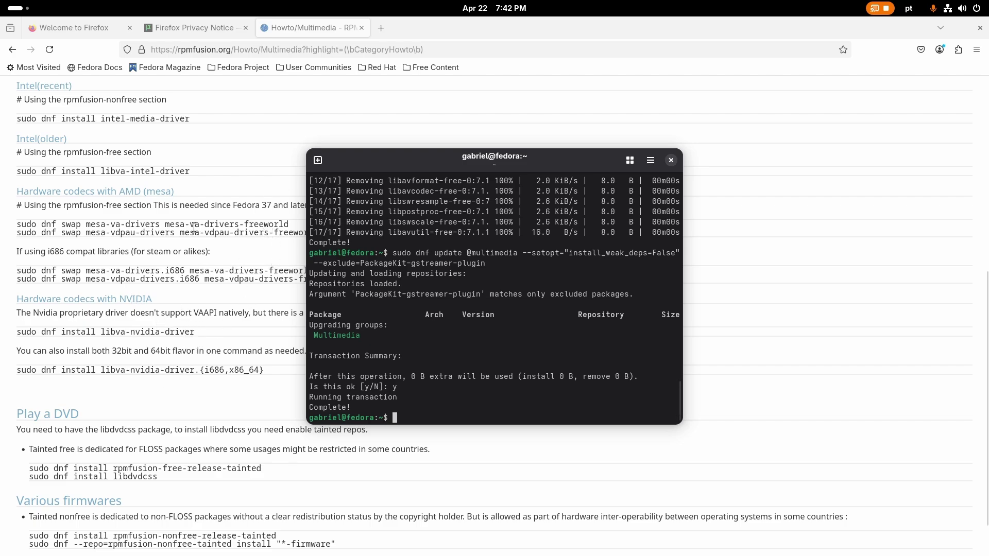
# Swap the Mesa VA and VDPAU drivers for the RPM Fusion freeworld builds.
pyautogui.click(117, 227)
pyautogui.moveTo(22, 227); pyautogui.dragTo(318, 233)
pyautogui.hotkey('ctrl', 'c')
pyautogui.hotkey('alt', 'Tab')
pyautogui.hotkey('ctrl', 'shift', 'v')
pyautogui.press('Return')
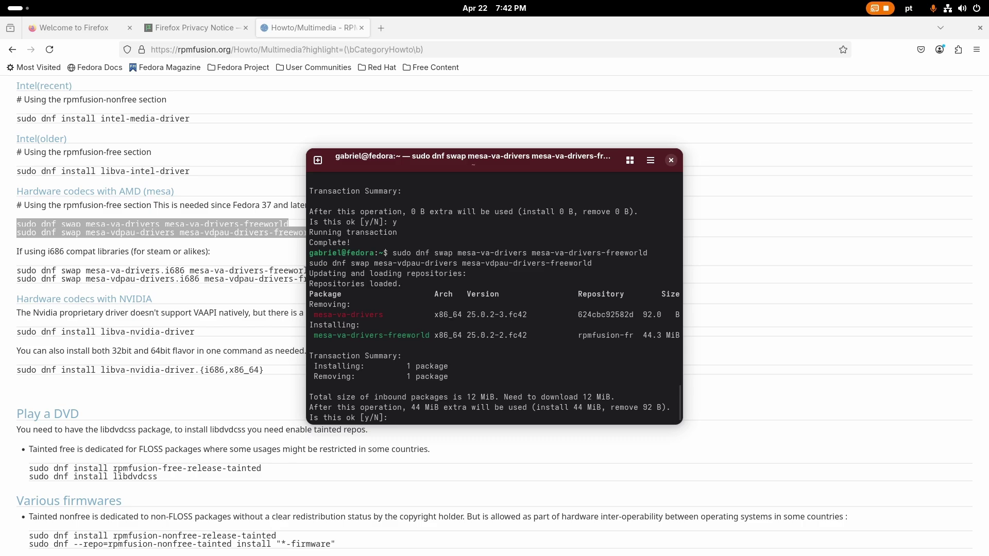
pyautogui.write('y')
pyautogui.press('Return')
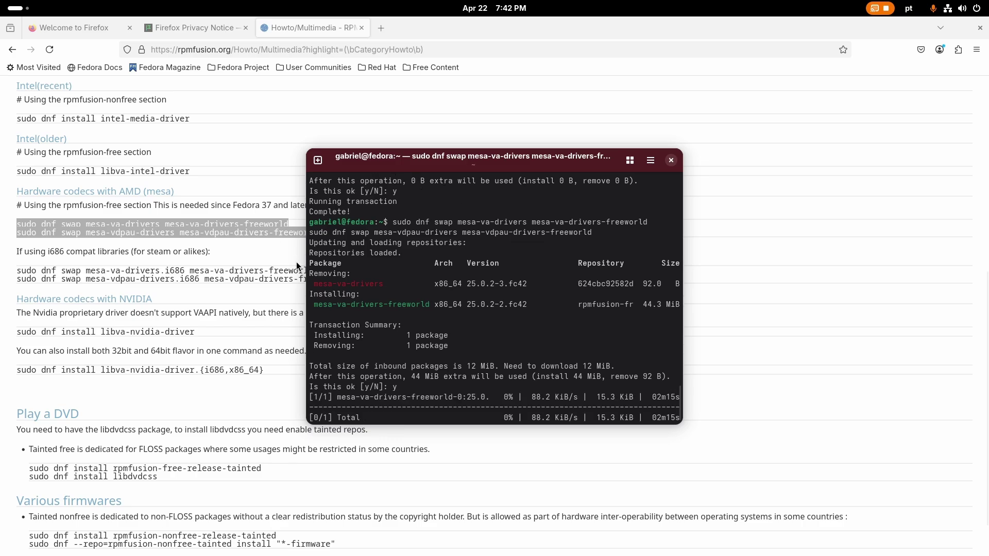
# Swap the i686 Mesa VA and VDPAU drivers for freeworld versions, confirming the 25 packages.
pyautogui.click(296, 262)
pyautogui.moveTo(367, 278); pyautogui.dragTo(16, 272)
pyautogui.hotkey('alt', 'Tab')
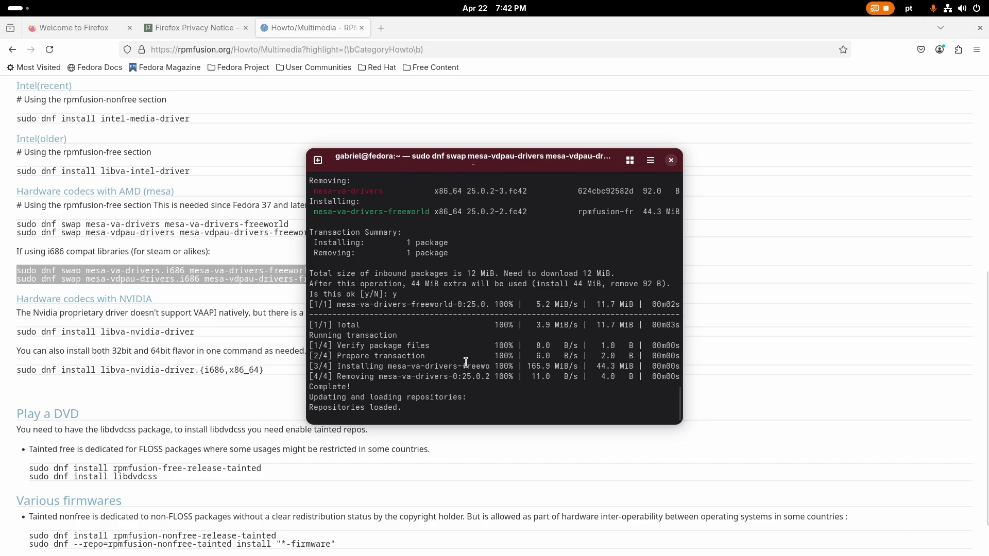
pyautogui.write('y')
pyautogui.press('Return')
pyautogui.middleClick(383, 276)
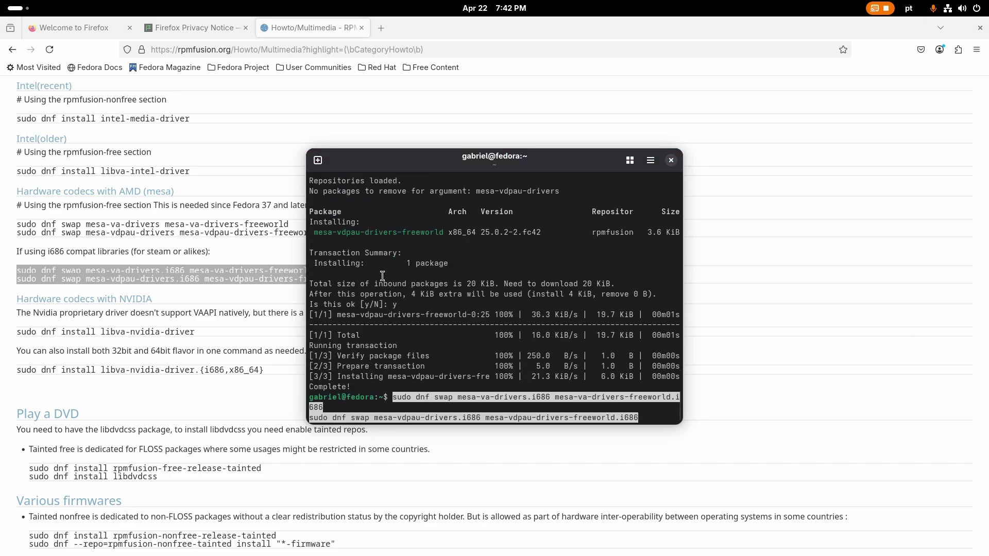
pyautogui.press('Return')
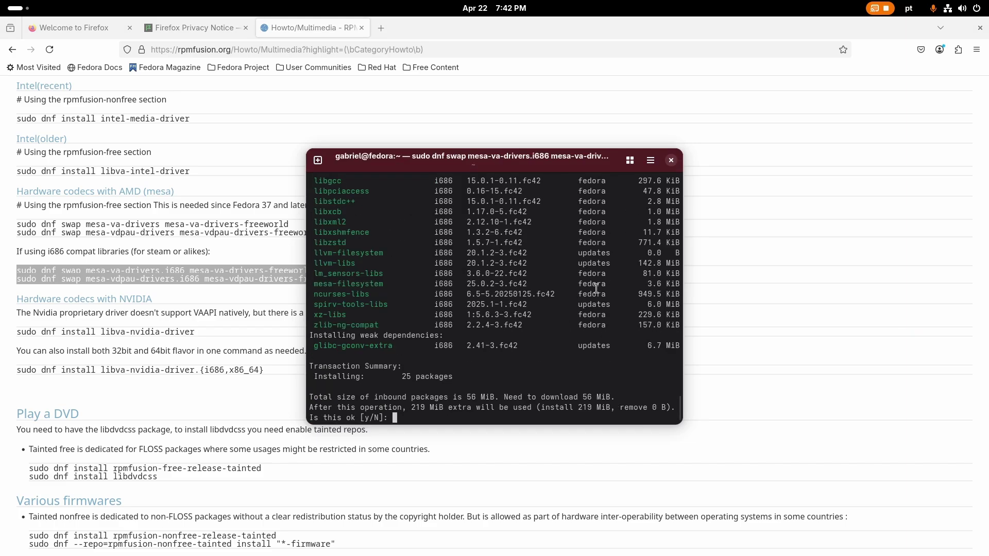
pyautogui.write('y')
pyautogui.press('Return')
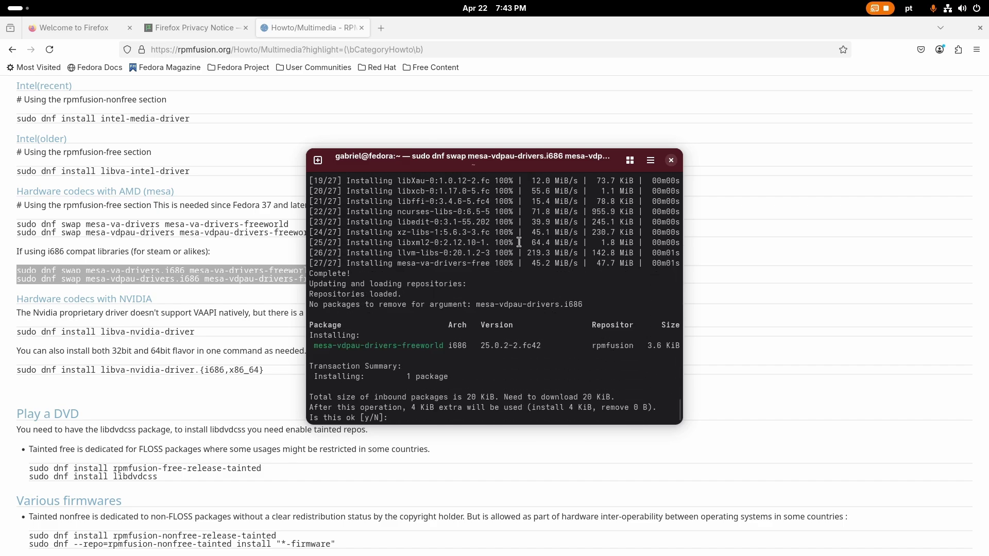
# Finish the i686 VDPAU swap, then install the rpmfusion-free-release-tainted repository package.
pyautogui.write('y')
pyautogui.press('Return')
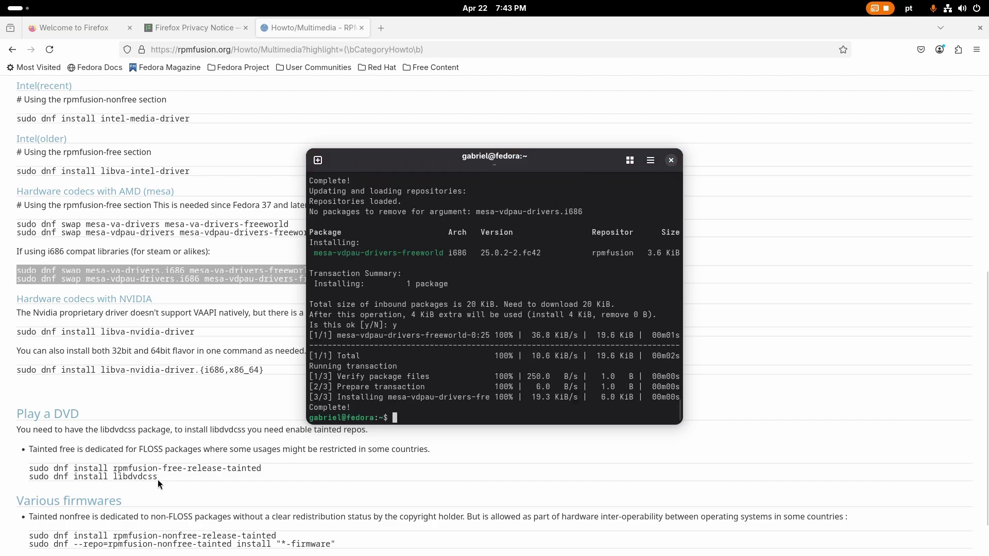
pyautogui.moveTo(158, 479); pyautogui.dragTo(29, 472)
pyautogui.hotkey('alt', 'Tab')
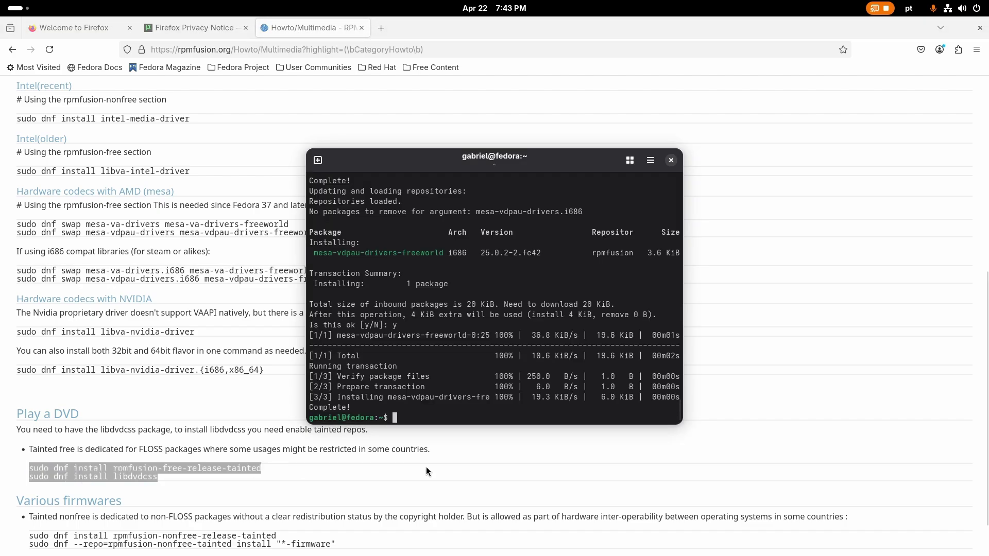
pyautogui.hotkey('ctrl', 'shift', 'v')
pyautogui.press('Return')
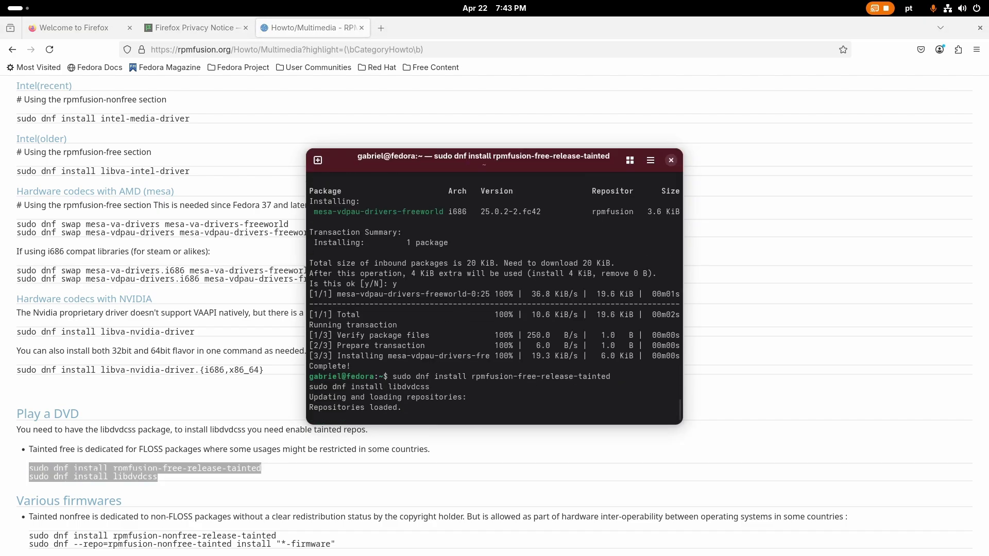
pyautogui.write('y')
pyautogui.press('Return')
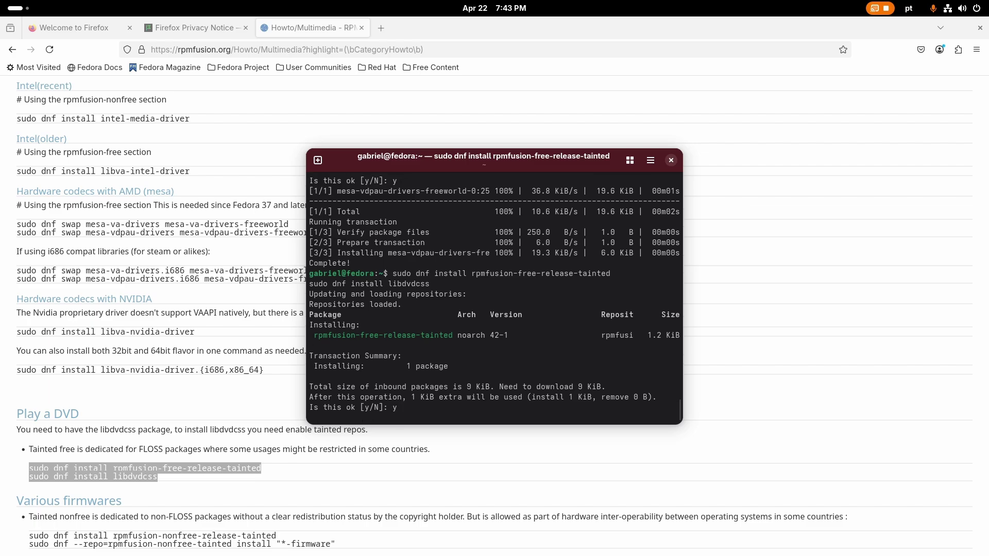
# Install libdvdcss from the tainted repository and close the terminal.
pyautogui.scroll(-1, 227, 332)
pyautogui.scroll(-1, 227, 332)
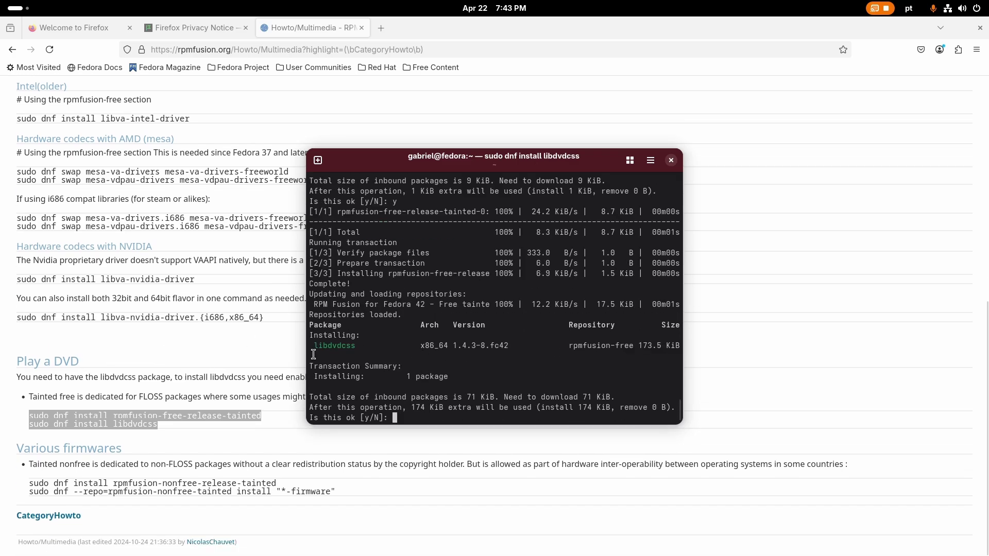
pyautogui.write('y')
pyautogui.press('Return')
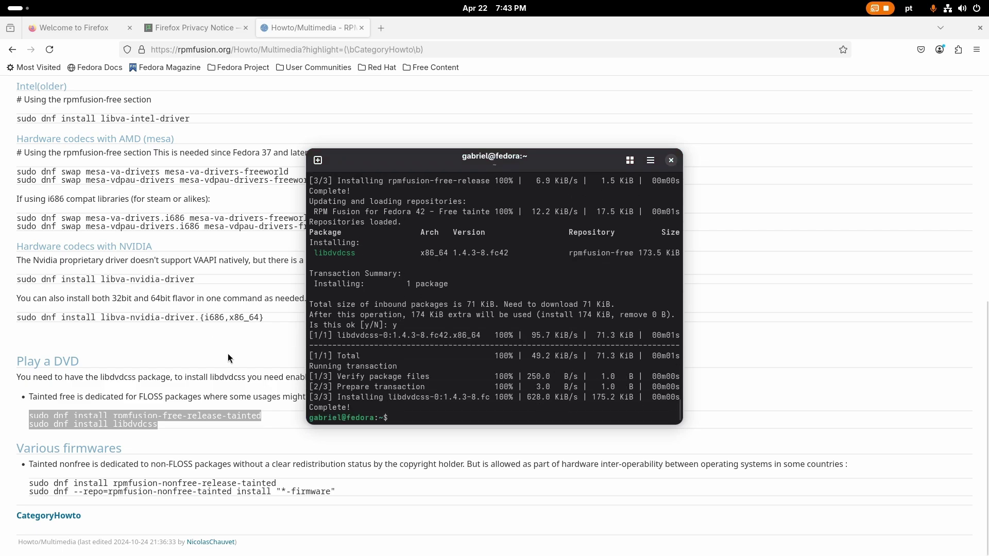
pyautogui.scroll(10, 227, 353)
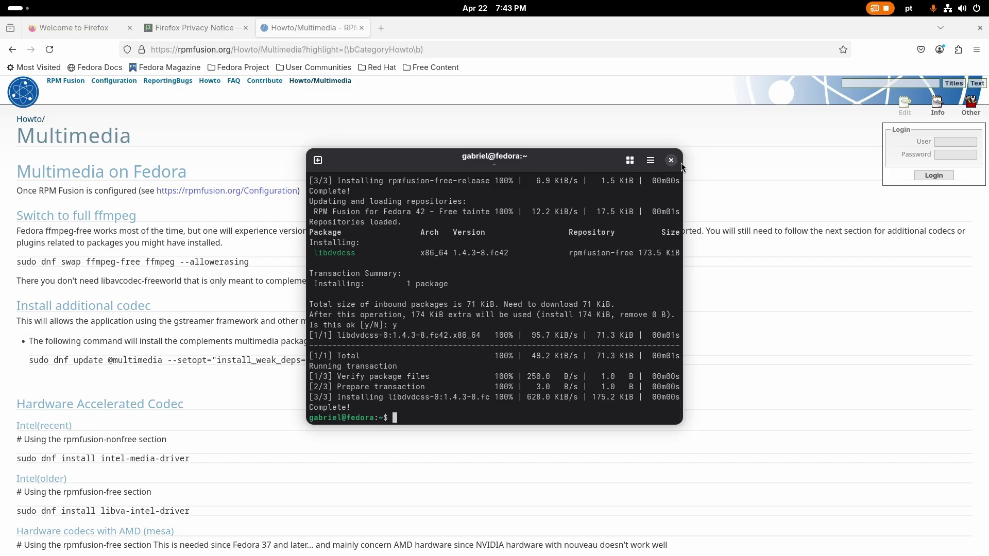
pyautogui.click(671, 161)
# Search YouTube for 'ltt' in a new Firefox tab.
pyautogui.click(380, 28)
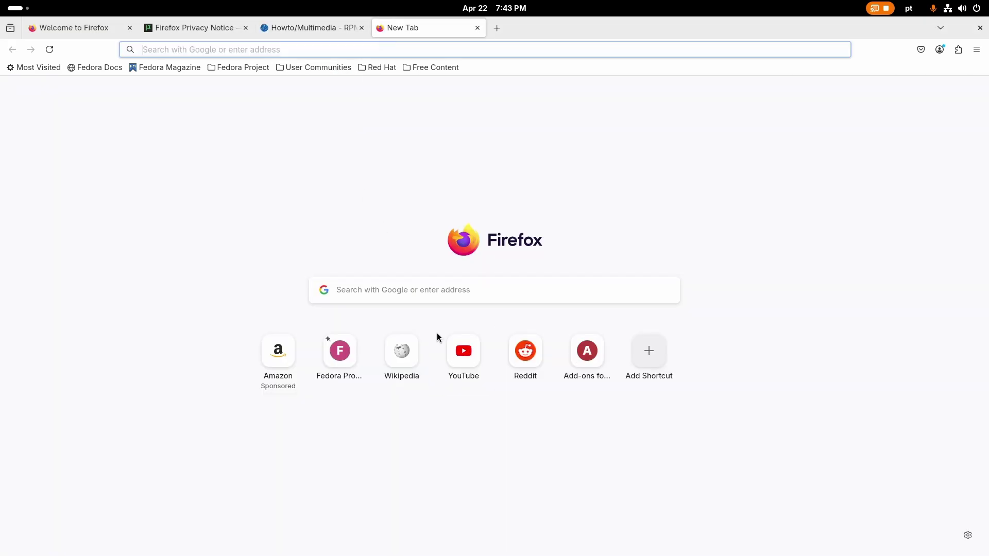
pyautogui.click(462, 350)
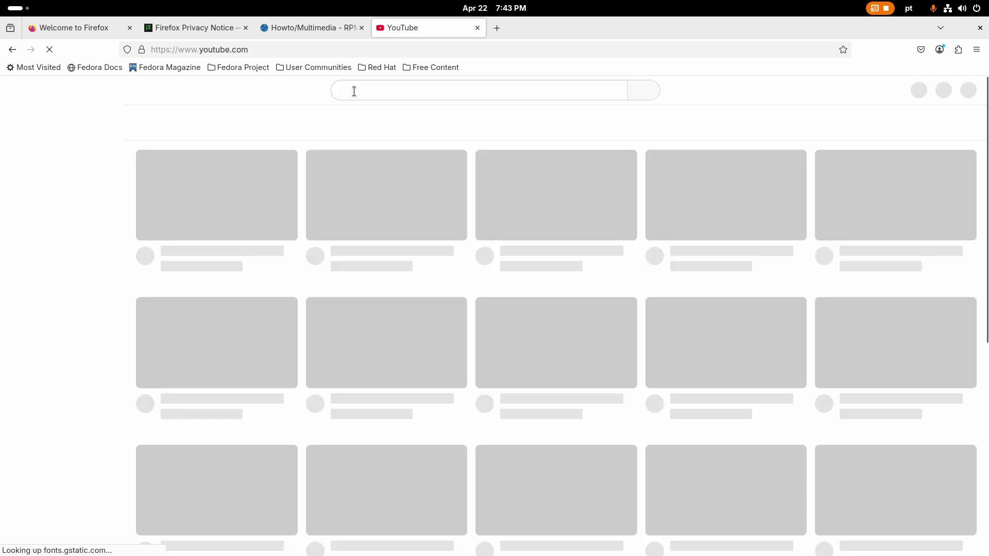
pyautogui.click(371, 91)
pyautogui.write('ltt')
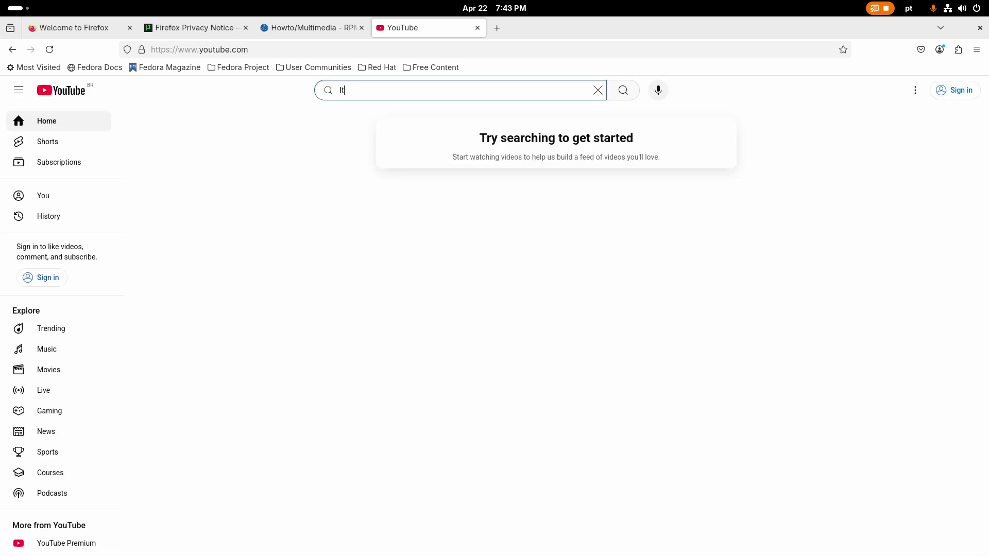
pyautogui.press('Return')
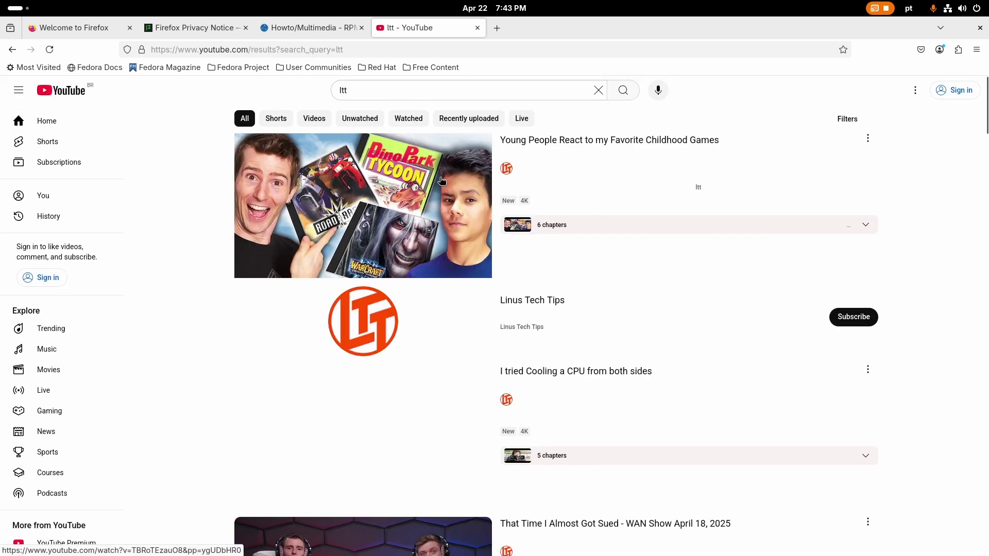
# Check the Codec Support table on about:support for hardware decoding, then close Firefox.
pyautogui.click(496, 28)
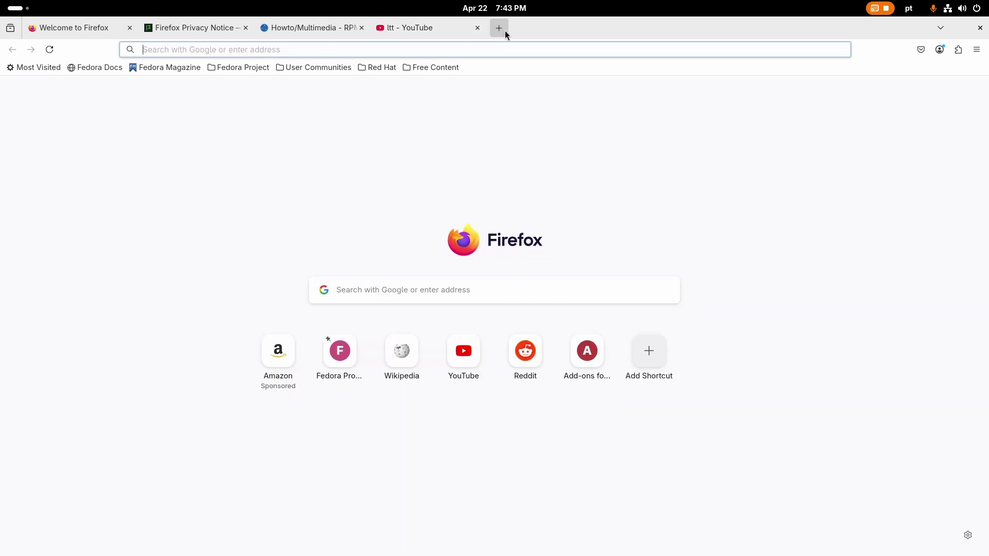
pyautogui.write('about:support')
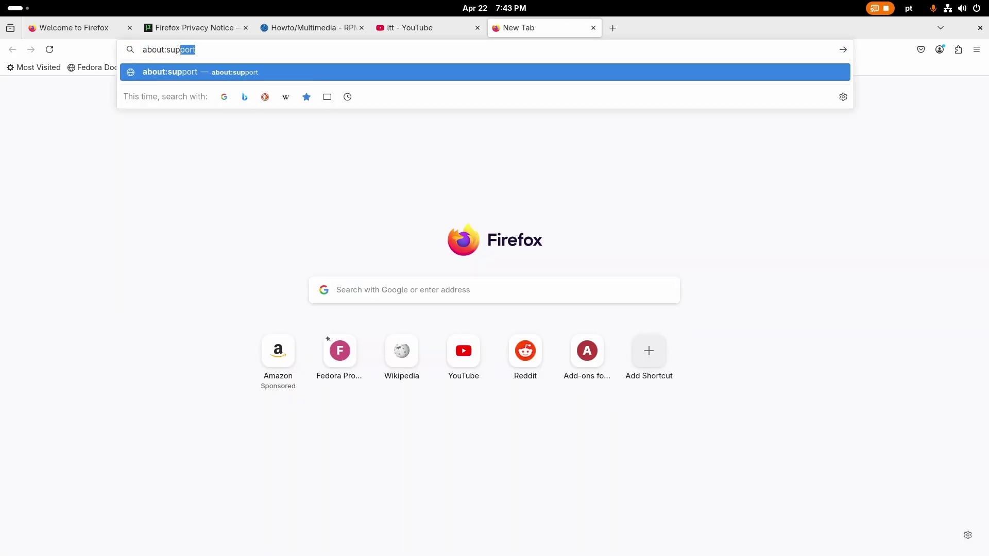
pyautogui.press('Return')
pyautogui.scroll(-20, 305, 258)
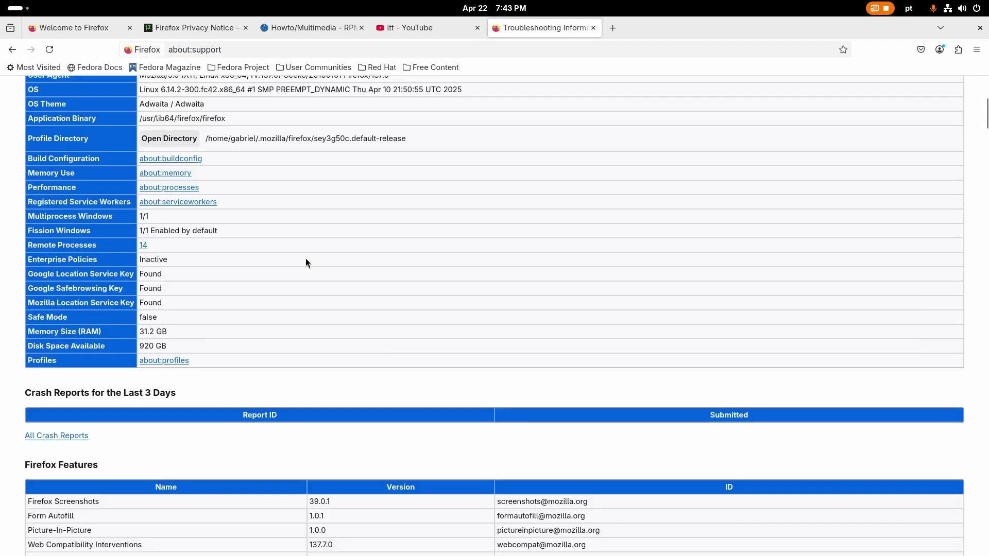
pyautogui.scroll(-15, 388, 241)
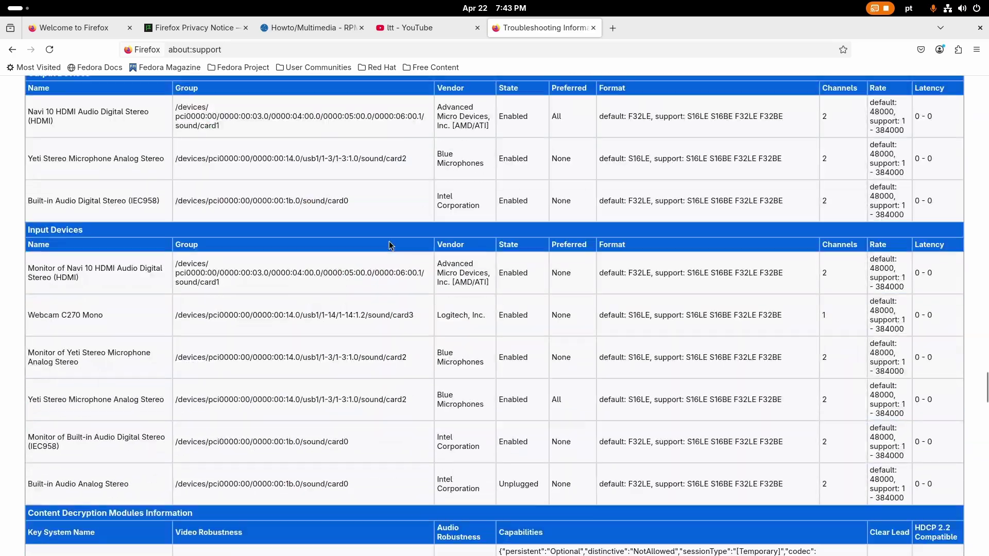
pyautogui.scroll(7, 388, 230)
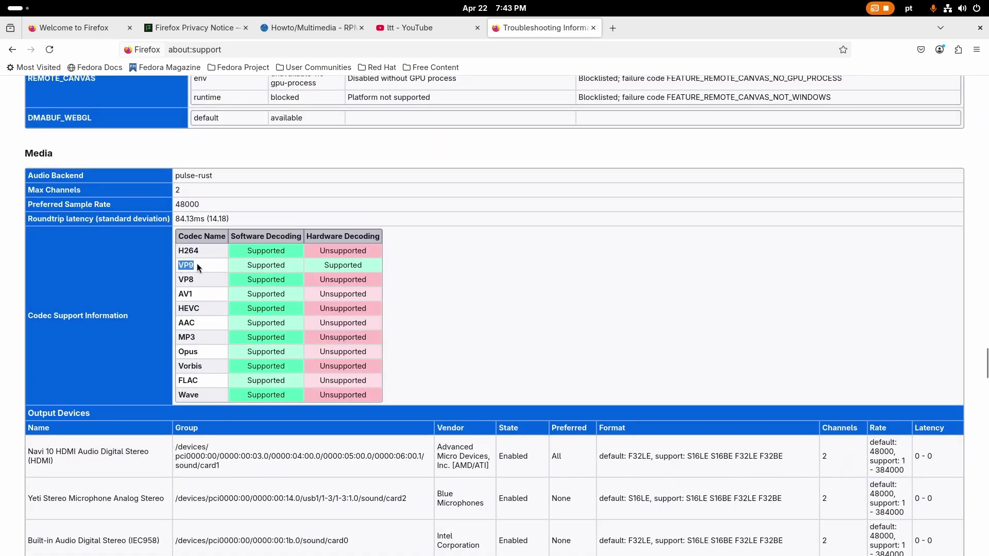
pyautogui.click(333, 266)
pyautogui.click(980, 28)
# Return to the Troubleshooting Information tab and check H264's hardware decoding support.
pyautogui.press('super')
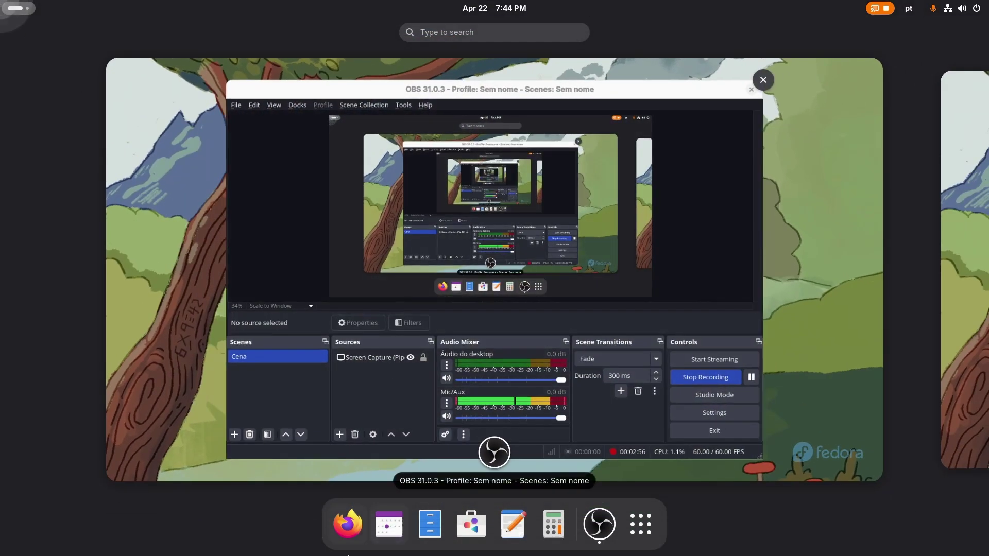
pyautogui.press('super')
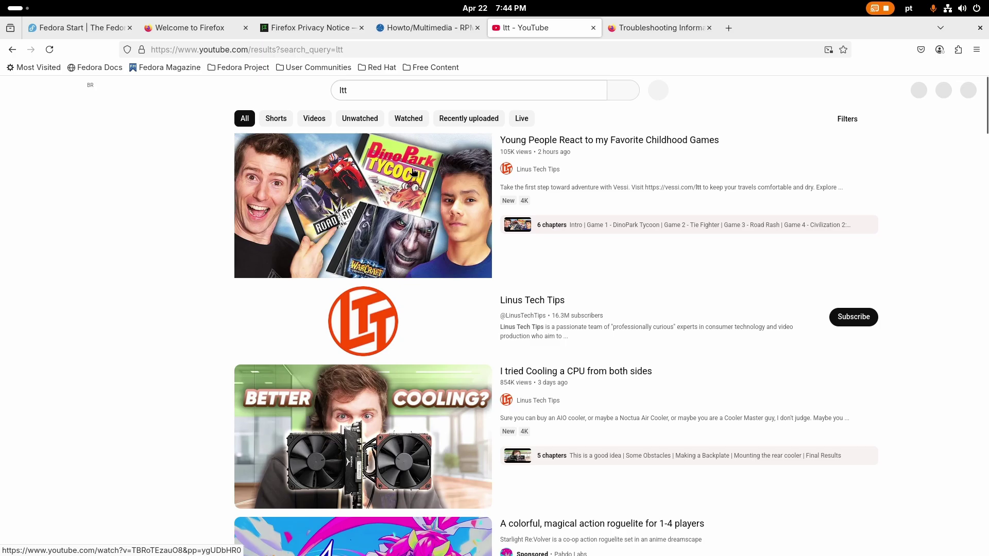
pyautogui.click(664, 28)
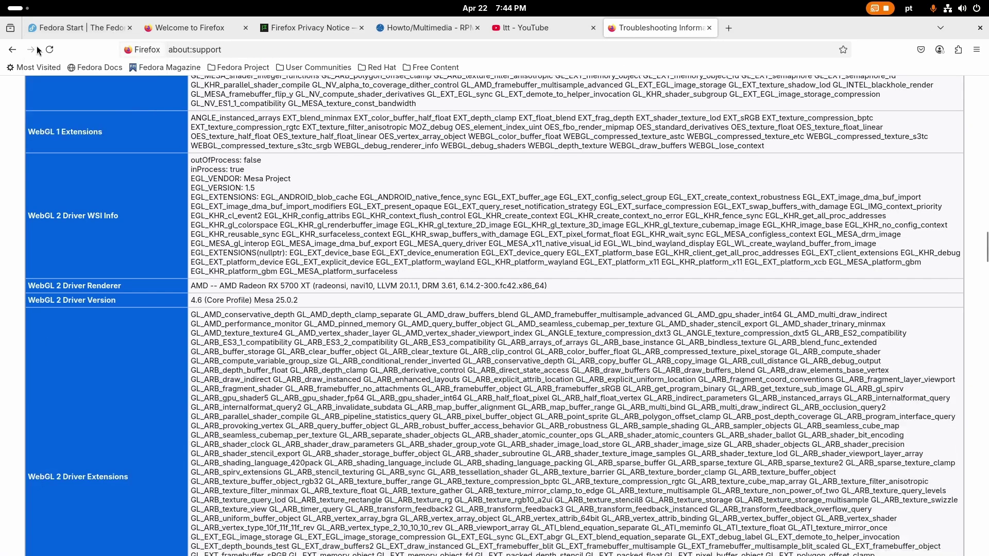
pyautogui.scroll(-3, 505, 188)
pyautogui.scroll(-20, 509, 196)
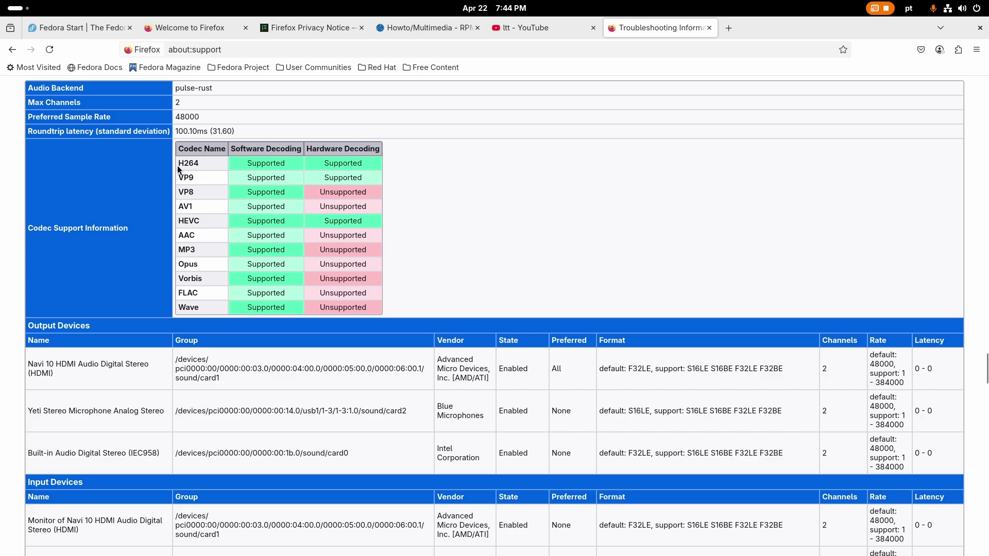
pyautogui.moveTo(178, 170); pyautogui.dragTo(248, 179)
pyautogui.click(253, 178)
# Confirm HEVC also reports hardware decoding as Supported in the Codec Support table.
pyautogui.moveTo(177, 220); pyautogui.dragTo(334, 207)
pyautogui.click(359, 221)
pyautogui.moveTo(332, 149); pyautogui.dragTo(363, 148)
pyautogui.click(363, 149)
pyautogui.moveTo(179, 220); pyautogui.dragTo(371, 223)
pyautogui.click(372, 223)
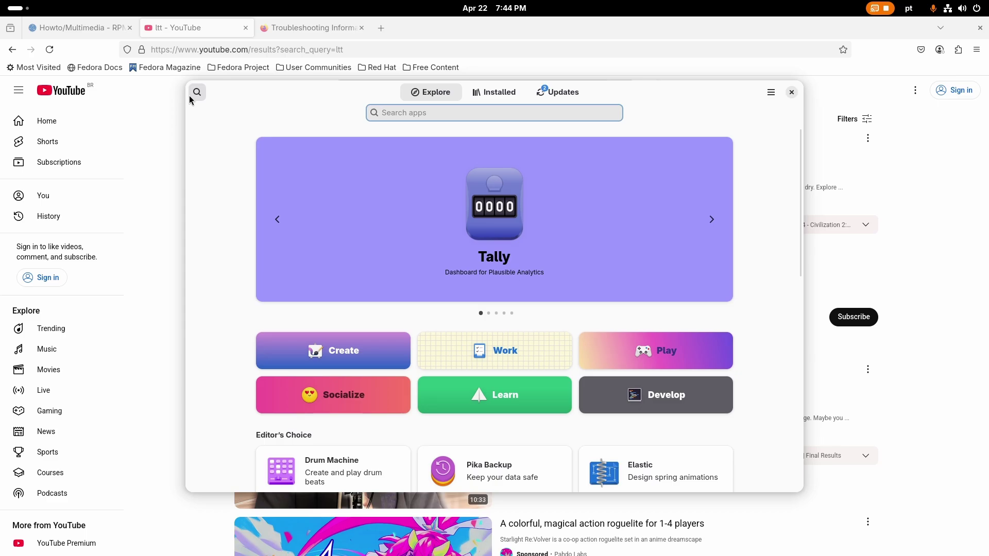
# Search 'dis', install Discord from rpmfusion-nonfree, and return to the discord search results.
pyautogui.write('discord')
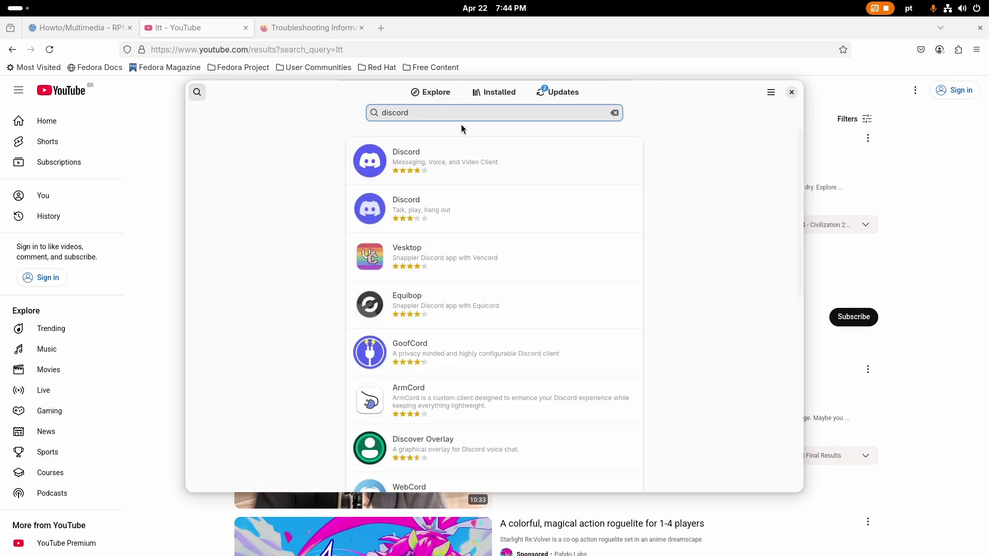
pyautogui.click(443, 146)
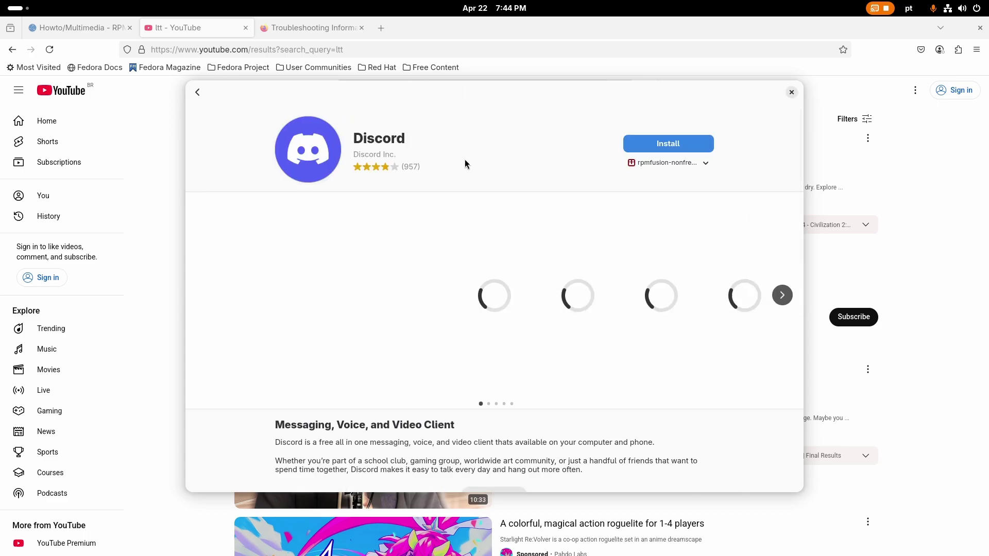
pyautogui.click(677, 163)
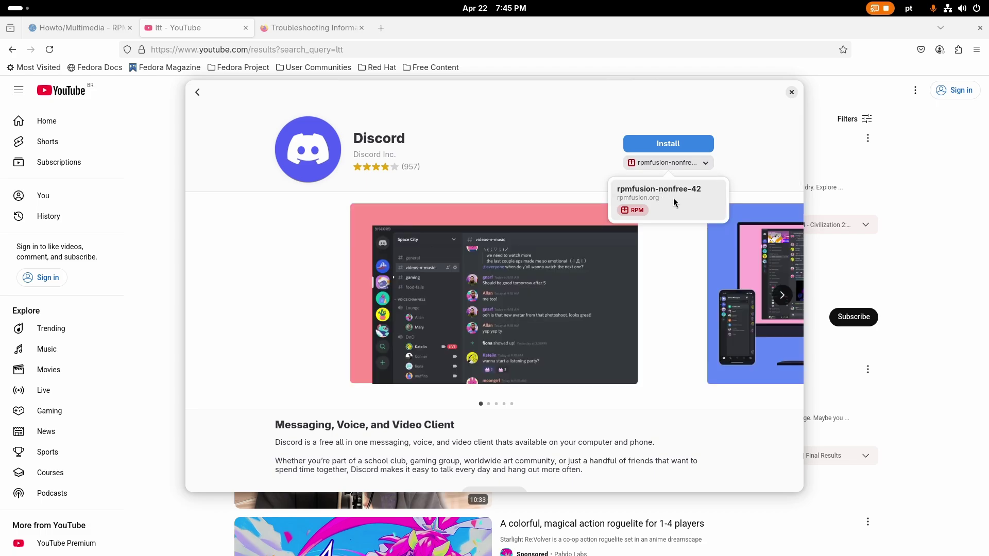
pyautogui.click(582, 132)
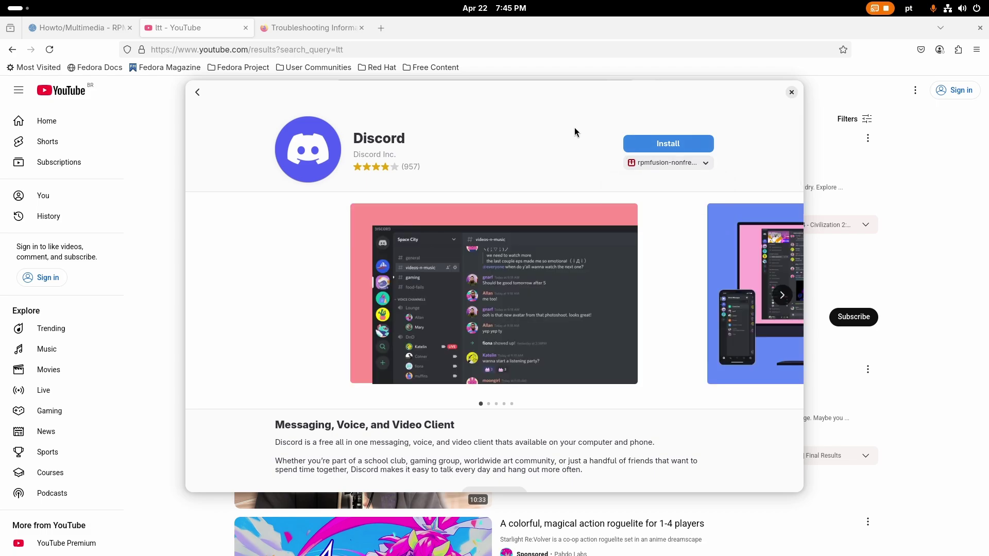
pyautogui.click(676, 145)
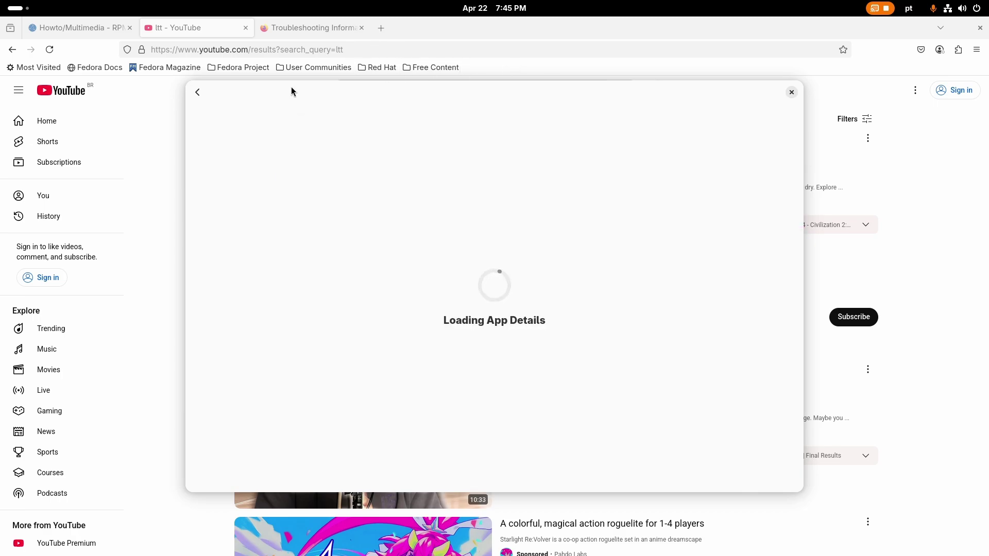
pyautogui.click(198, 93)
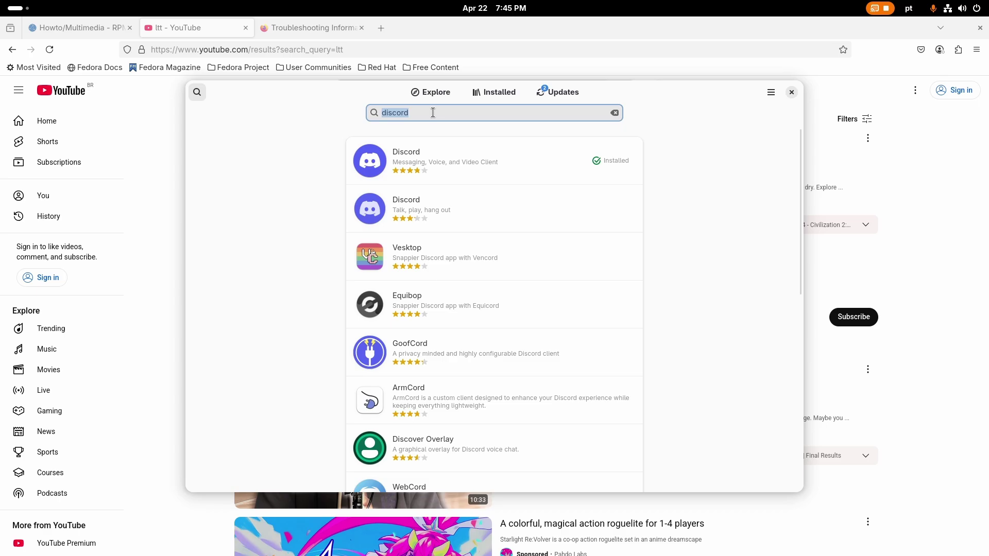
# Install Steam in a terminal with 'sudo dnf install steam', confirming the 169 packages.
pyautogui.press('super')
pyautogui.write('term')
pyautogui.press('Return')
pyautogui.write('sud')
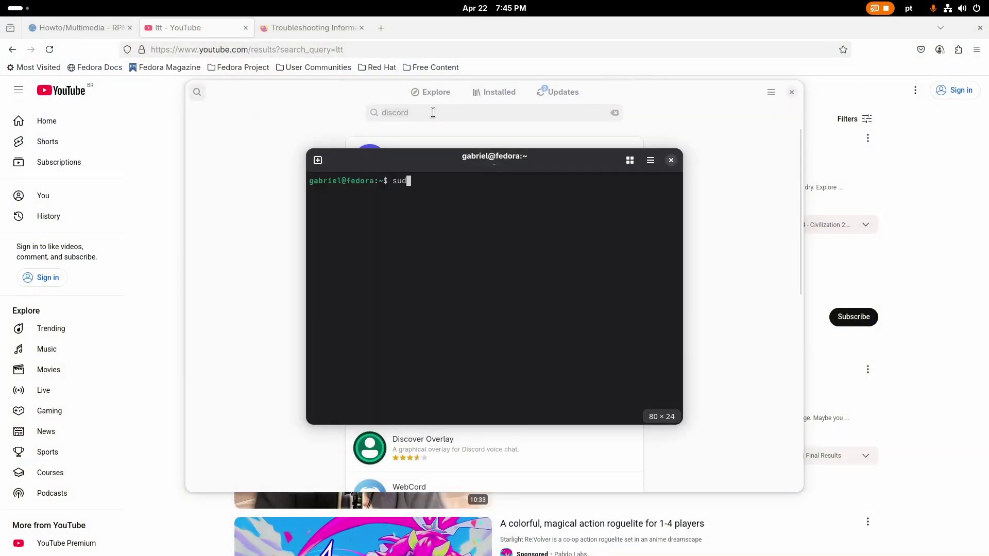
pyautogui.write('o dnf install steam')
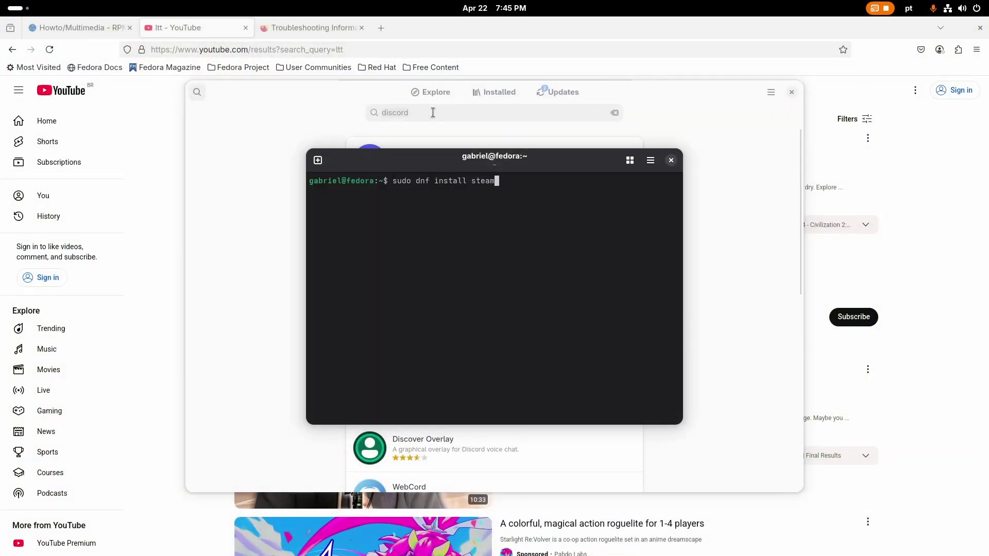
pyautogui.press('Return')
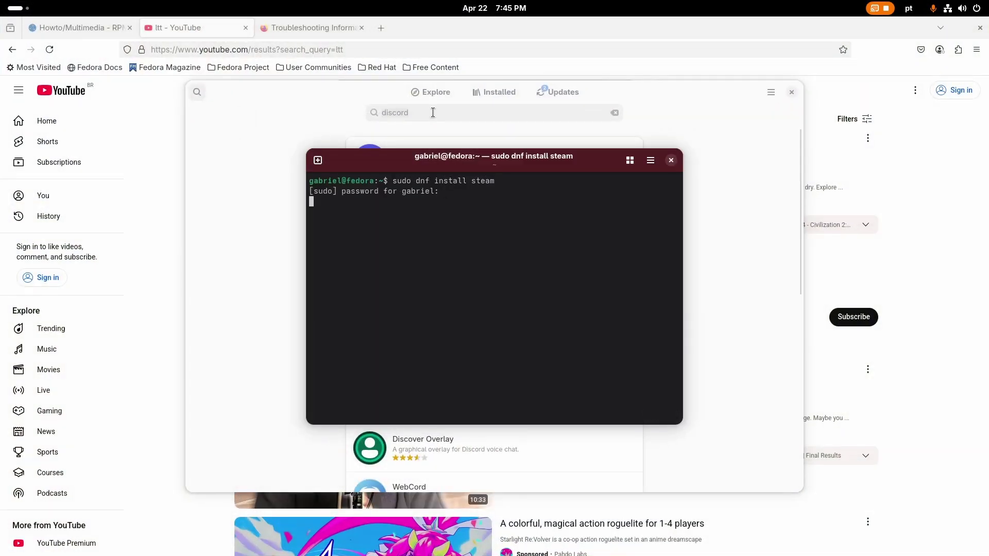
pyautogui.press('Return')
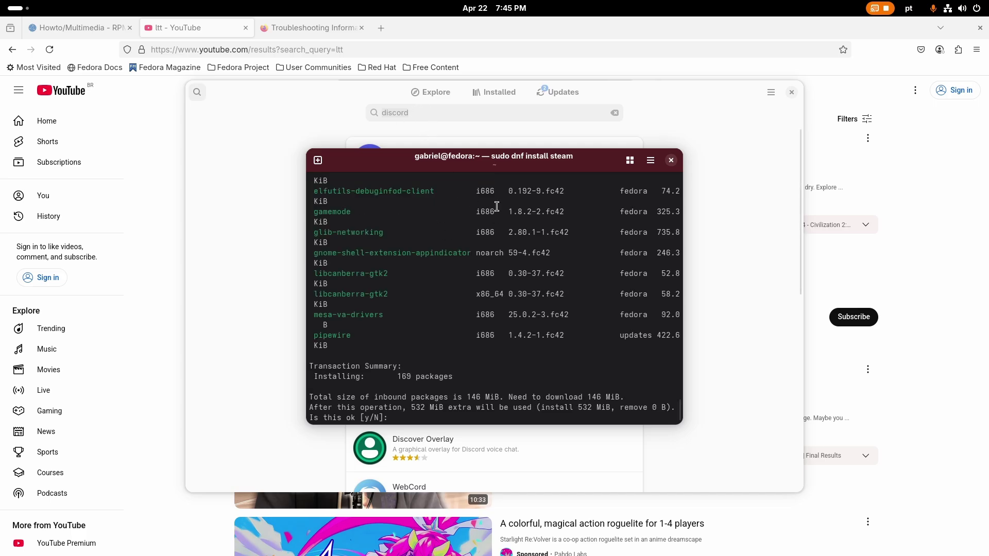
pyautogui.write('y')
pyautogui.press('Return')
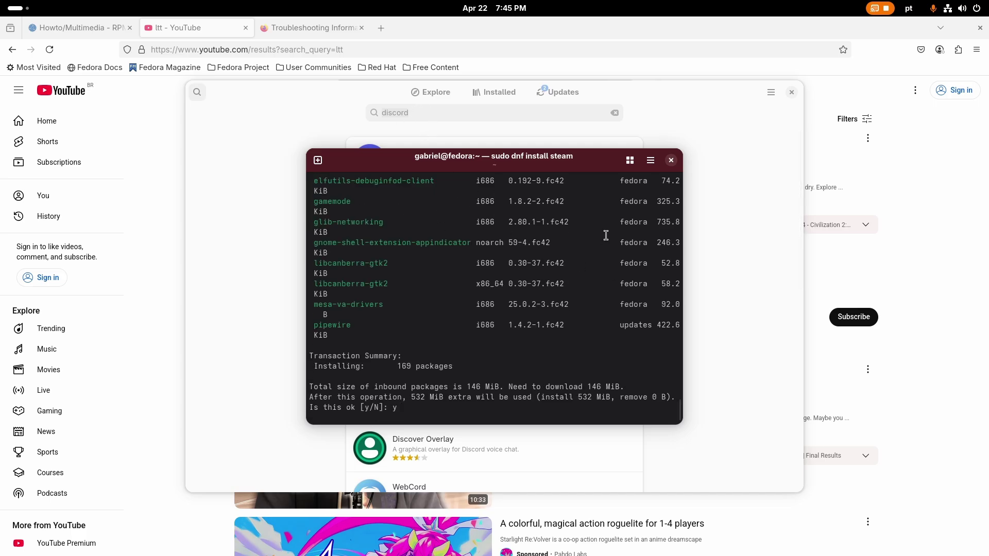
pyautogui.moveTo(547, 156); pyautogui.dragTo(652, 167)
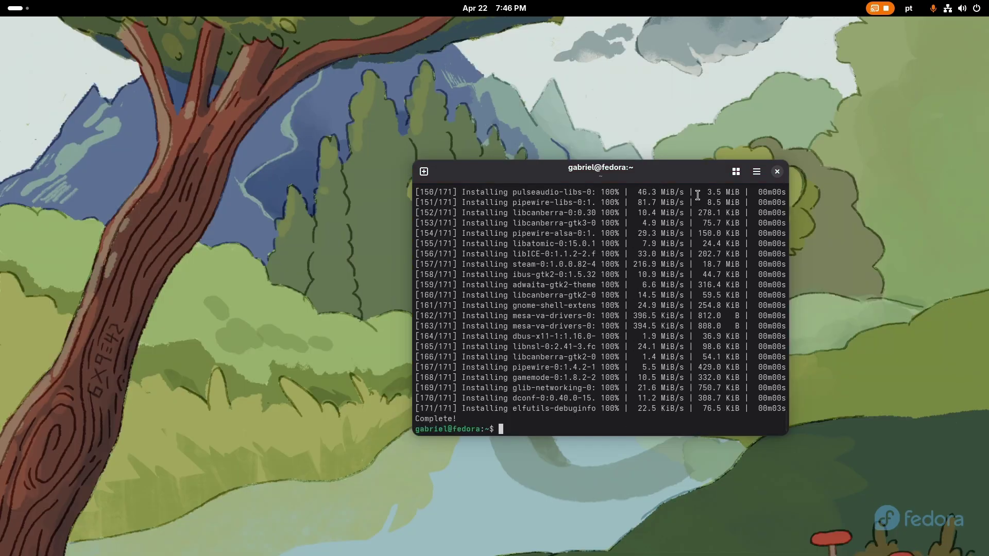
# Install libva-utils and nvtop with 'sudo dnf install libva-utils nvtop'.
pyautogui.write('sudo dnf install libva-utils ')
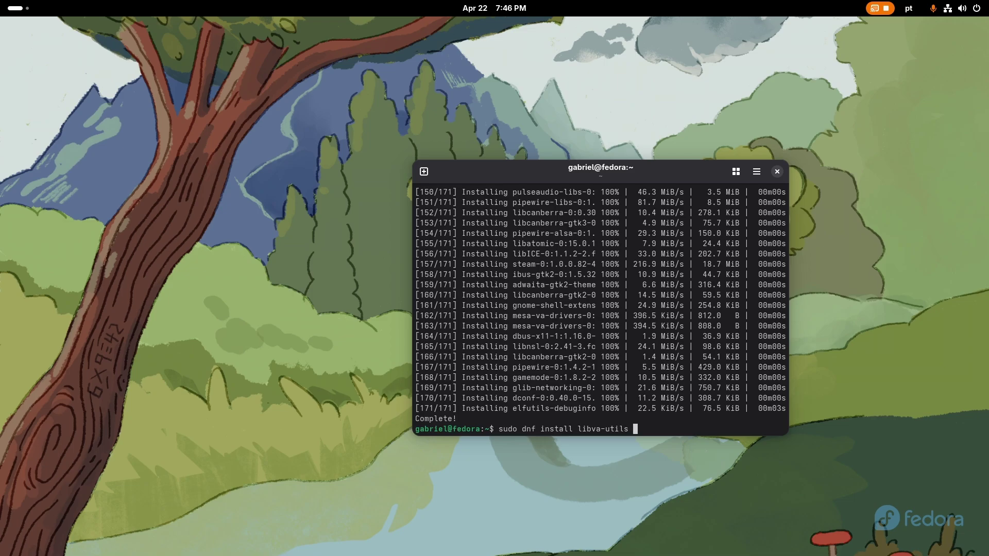
pyautogui.write('nvtop')
pyautogui.press('Return')
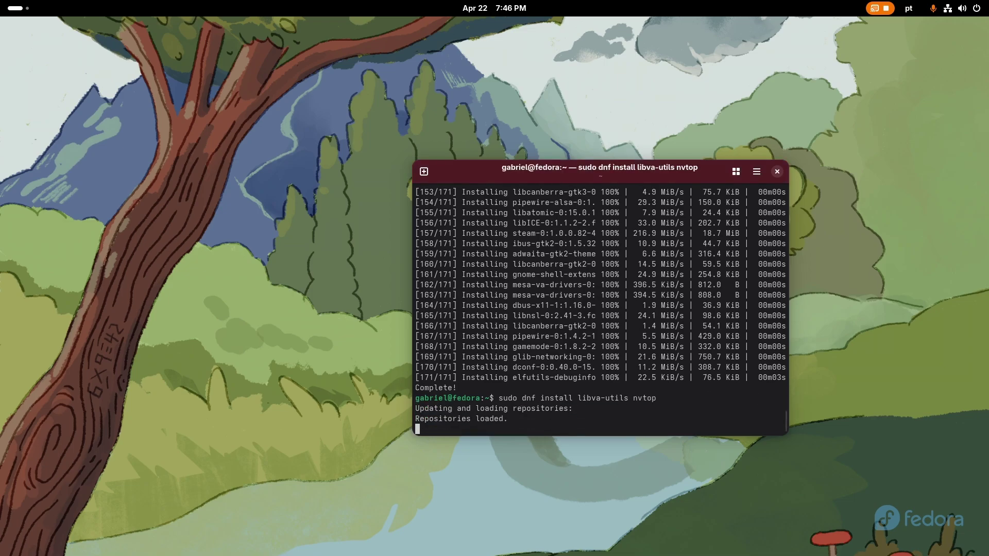
pyautogui.write('y')
pyautogui.press('Return')
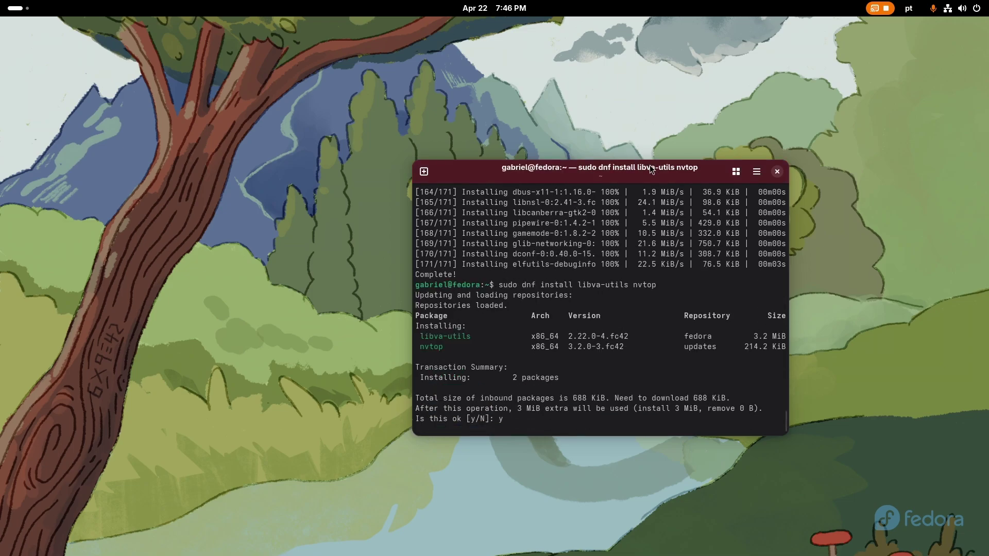
pyautogui.moveTo(650, 167); pyautogui.dragTo(832, 172)
pyautogui.moveTo(1, 1)
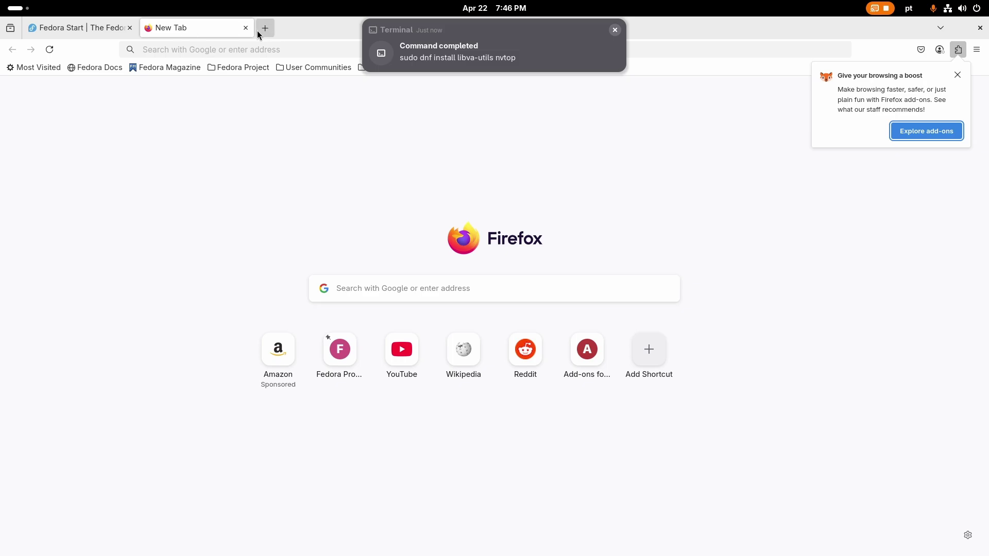
# Search the web for 'h264 sample video' and open the MP4 (H.264) Big Buck Bunny result.
pyautogui.click(262, 49)
pyautogui.write('h26')
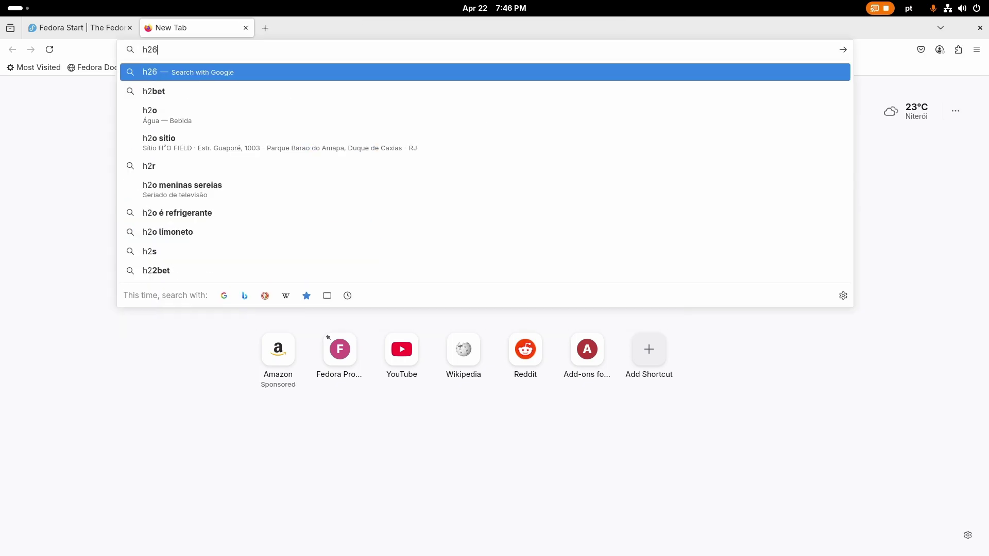
pyautogui.write('4 sample video')
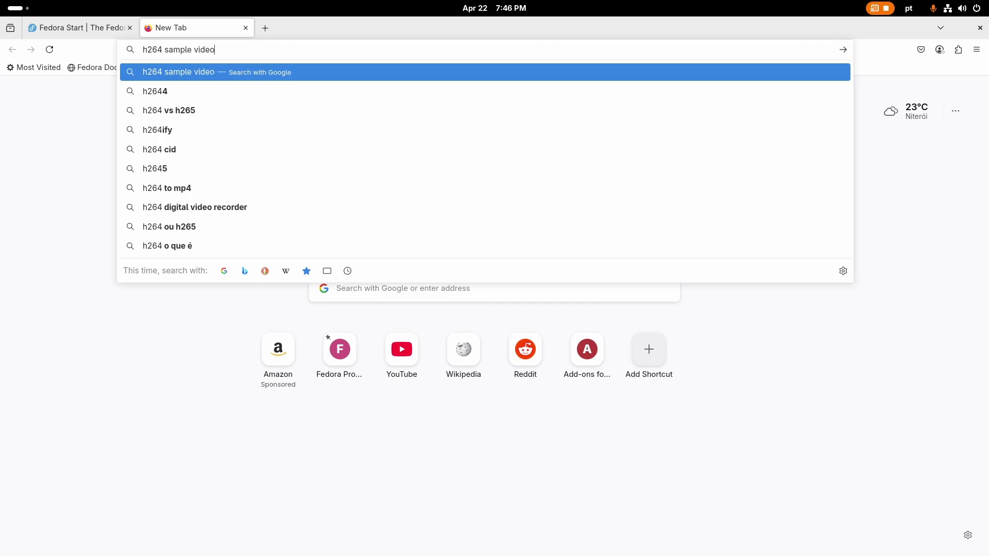
pyautogui.press('Return')
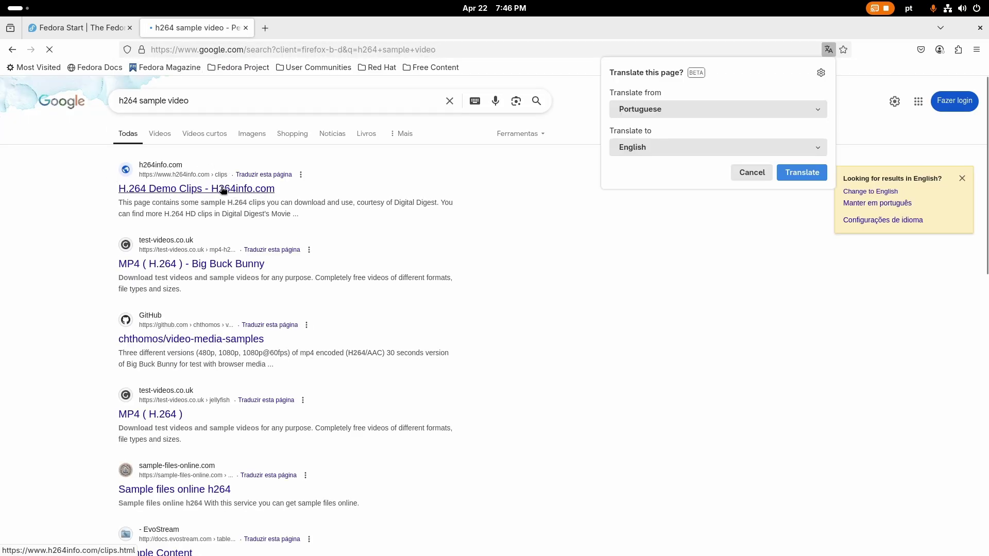
pyautogui.click(226, 190)
pyautogui.click(215, 264)
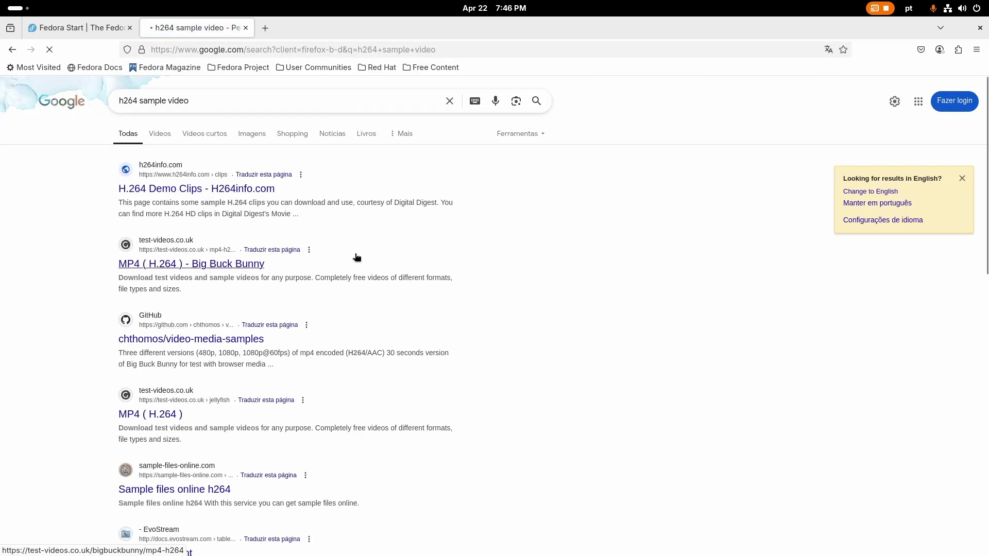
# Run vainfo in the terminal and inspect the supported JPEG and VP9 profiles.
pyautogui.click(16, 7)
pyautogui.click(615, 368)
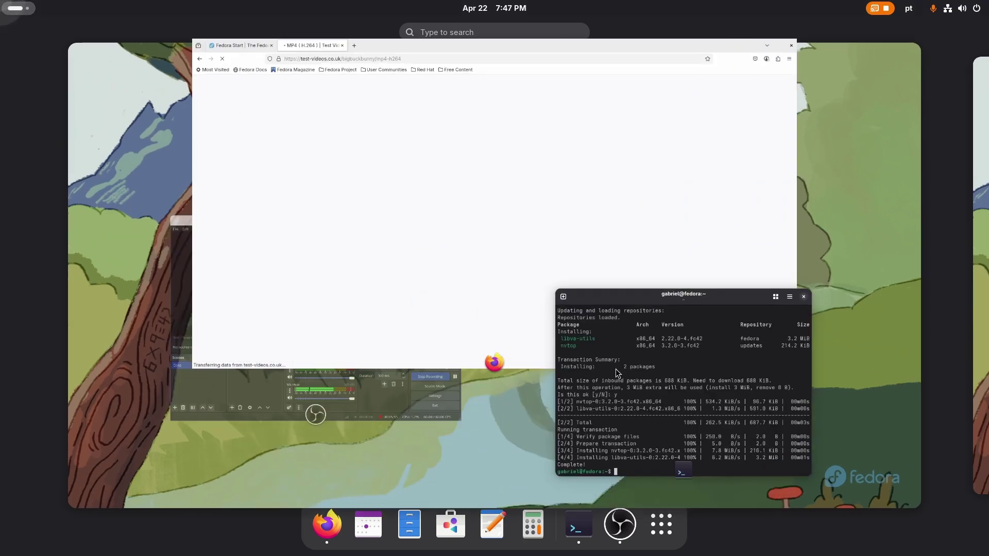
pyautogui.write('vainfo')
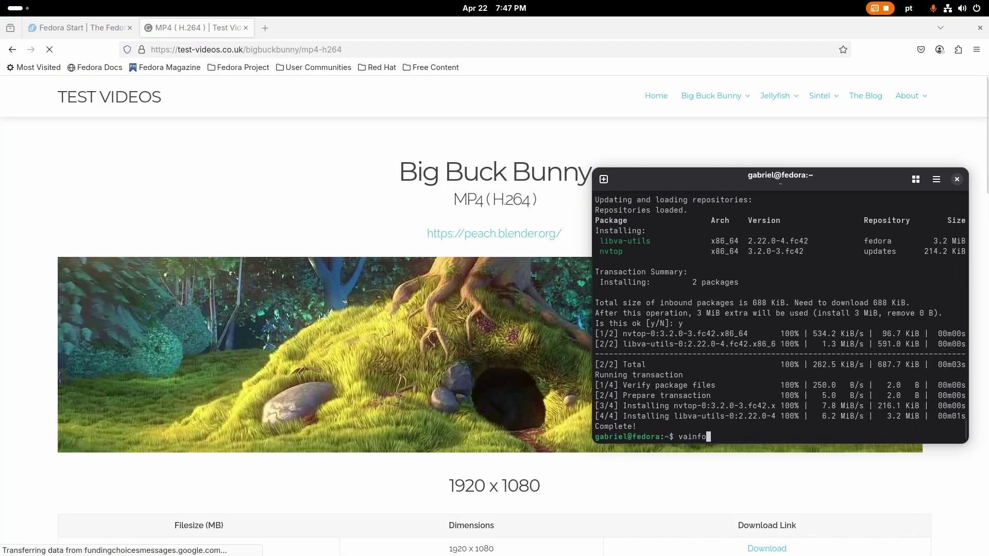
pyautogui.press('Return')
pyautogui.moveTo(739, 261); pyautogui.dragTo(820, 397)
pyautogui.moveTo(869, 426); pyautogui.dragTo(725, 308)
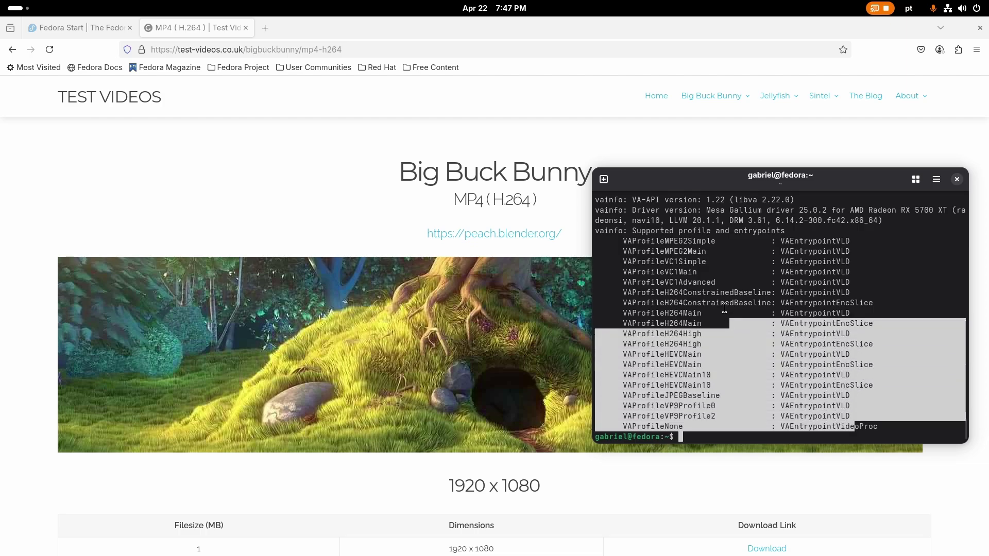
pyautogui.click(724, 307)
pyautogui.moveTo(850, 417); pyautogui.dragTo(884, 383)
pyautogui.click(791, 390)
pyautogui.click(877, 385)
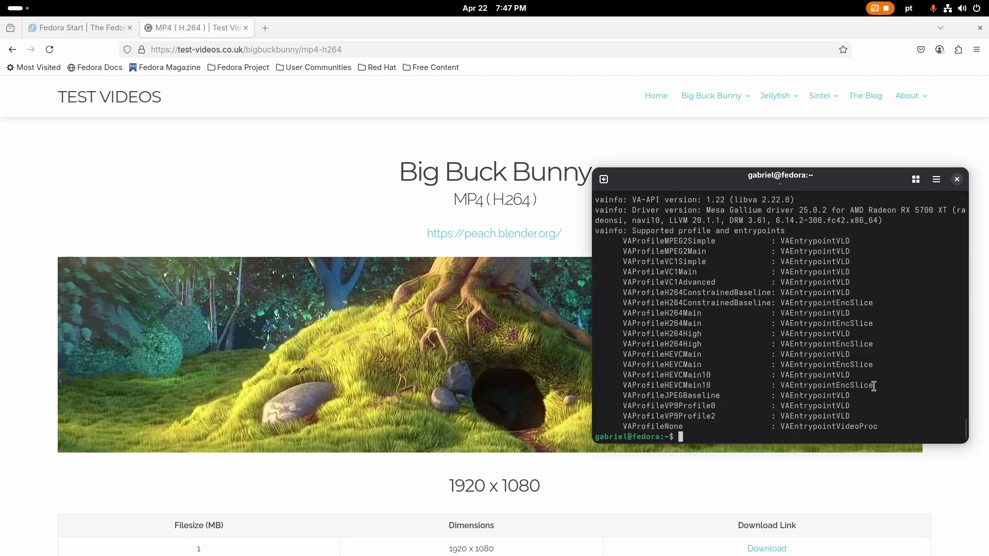
pyautogui.scroll(-5, 515, 316)
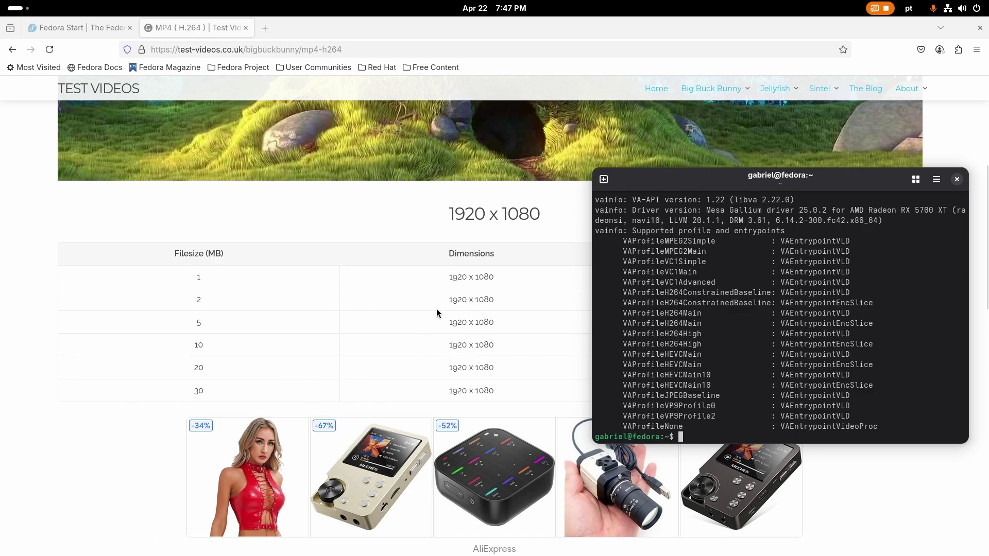
# Play the 20 MB Big Buck Bunny test video, dismissing the advertisement.
pyautogui.click(437, 313)
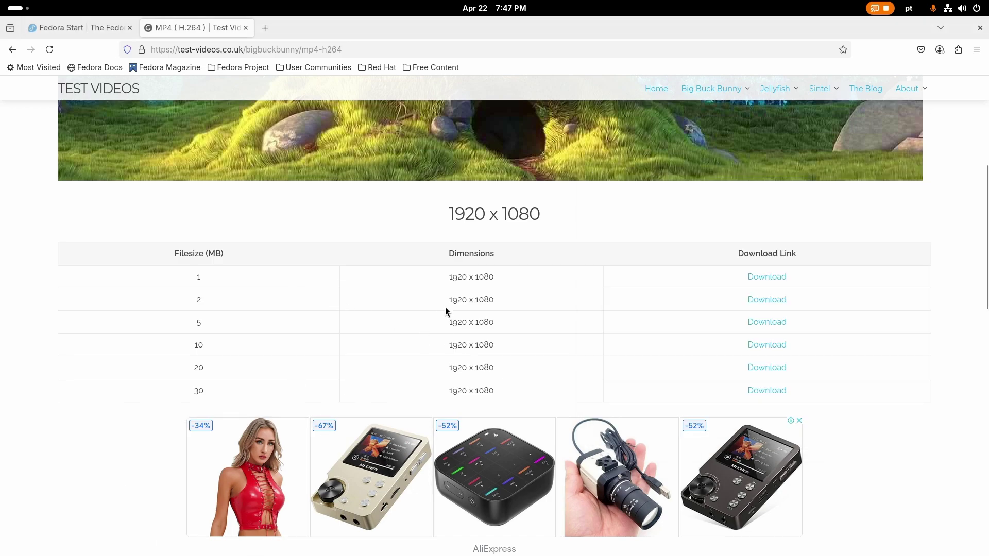
pyautogui.click(762, 369)
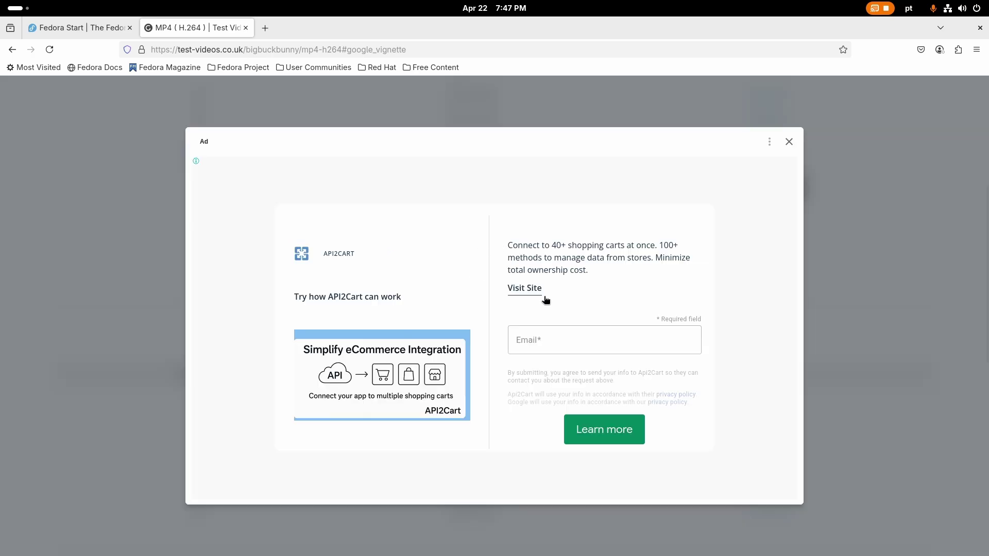
pyautogui.click(789, 141)
# Run nvtop alongside the video and check the DEC decoder usage reading.
pyautogui.press('super')
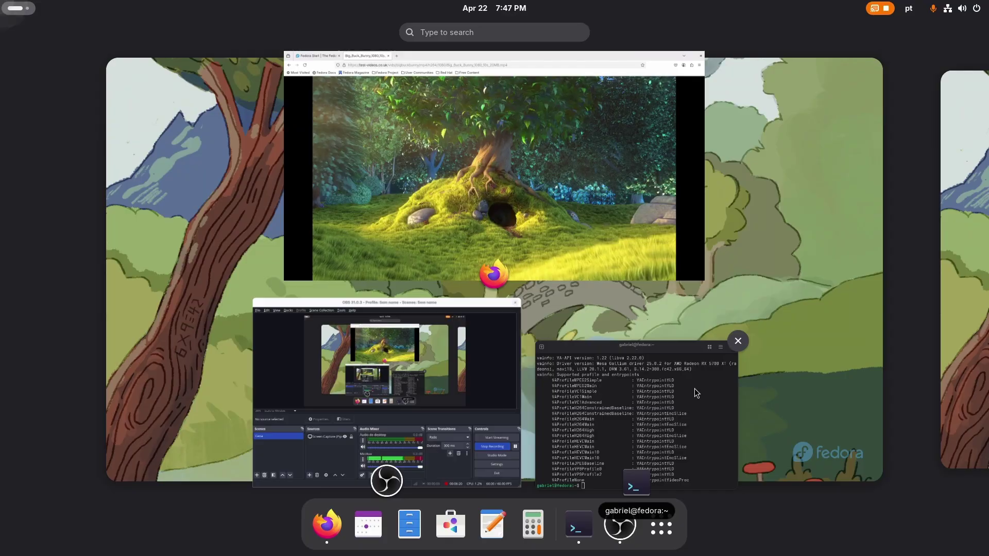
pyautogui.click(741, 337)
pyautogui.write('nvtop')
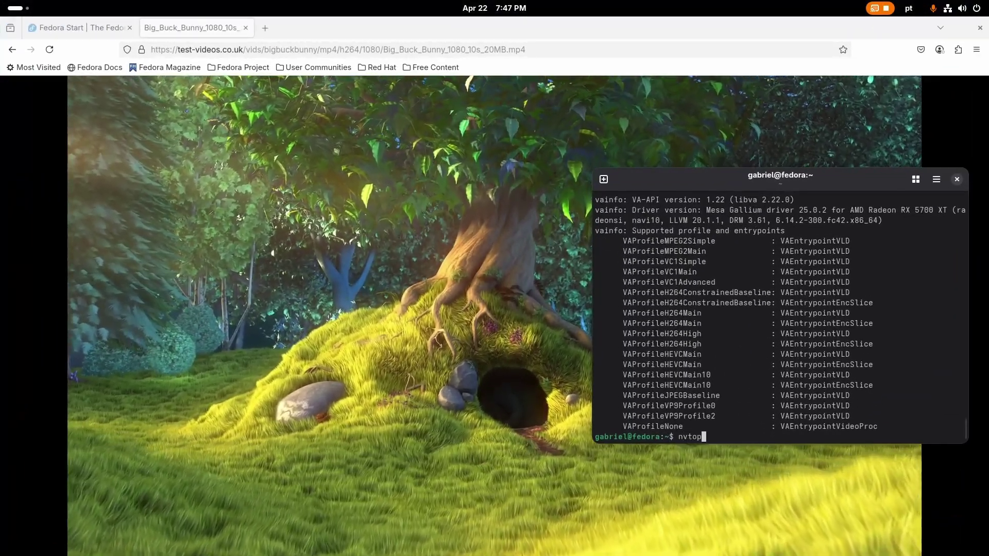
pyautogui.press('Return')
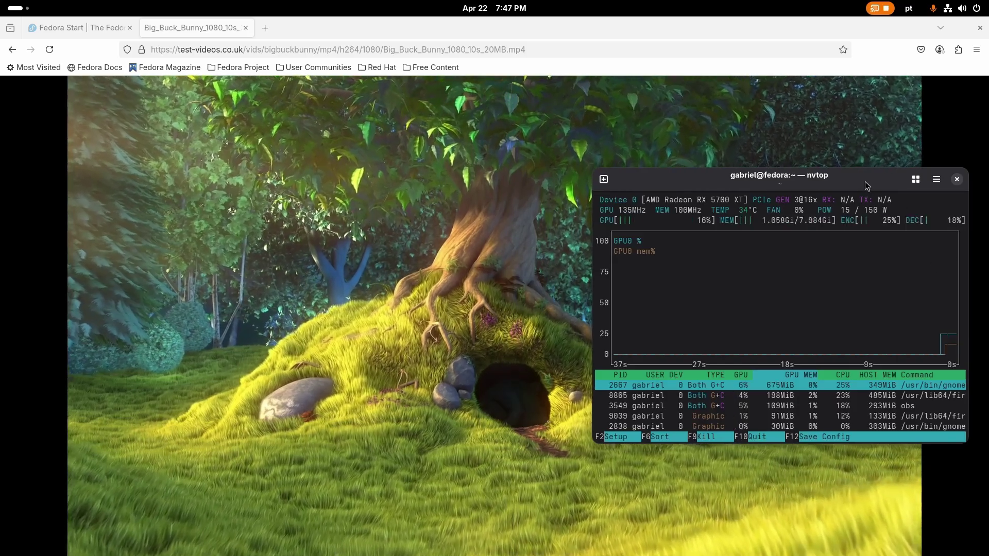
pyautogui.moveTo(864, 182); pyautogui.dragTo(658, 169)
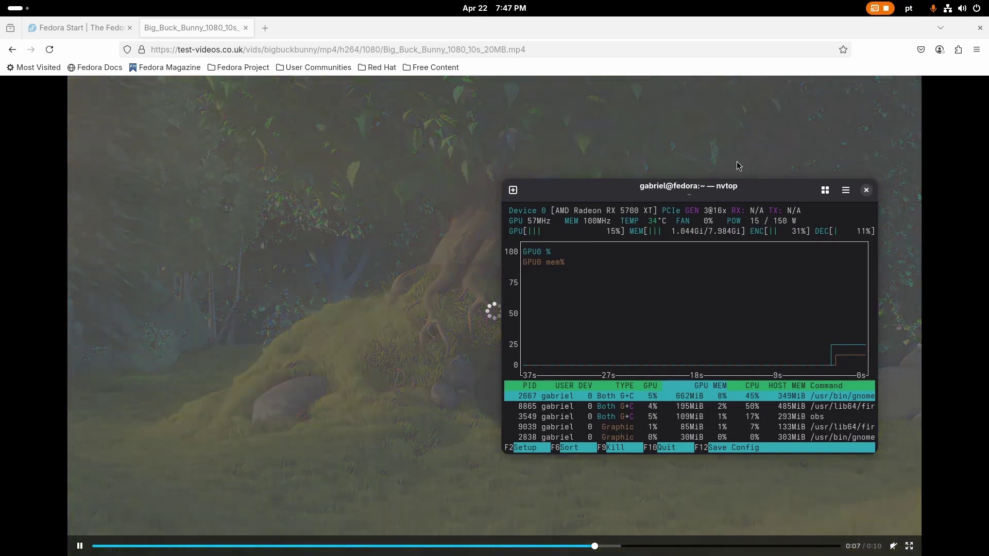
pyautogui.moveTo(685, 196); pyautogui.dragTo(672, 220)
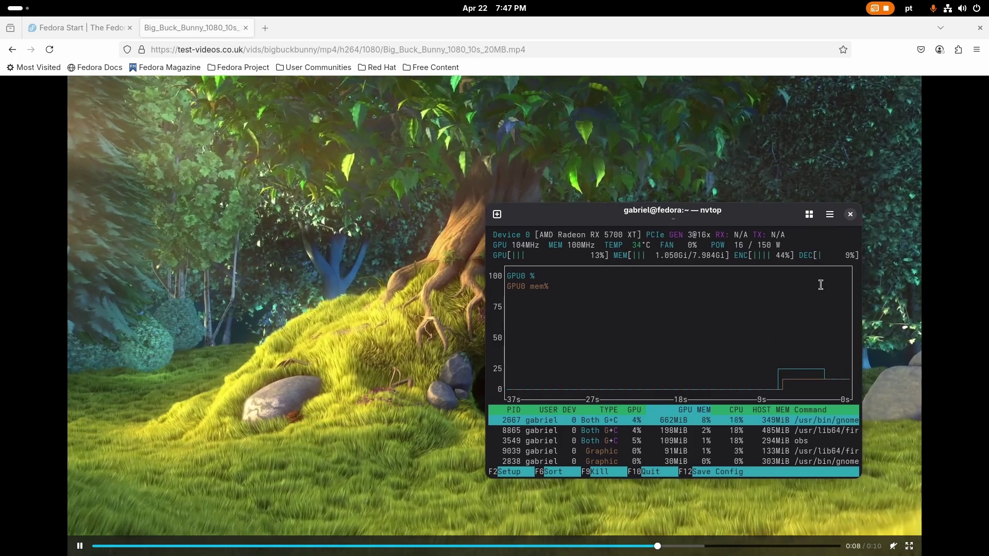
pyautogui.moveTo(795, 259); pyautogui.dragTo(830, 253)
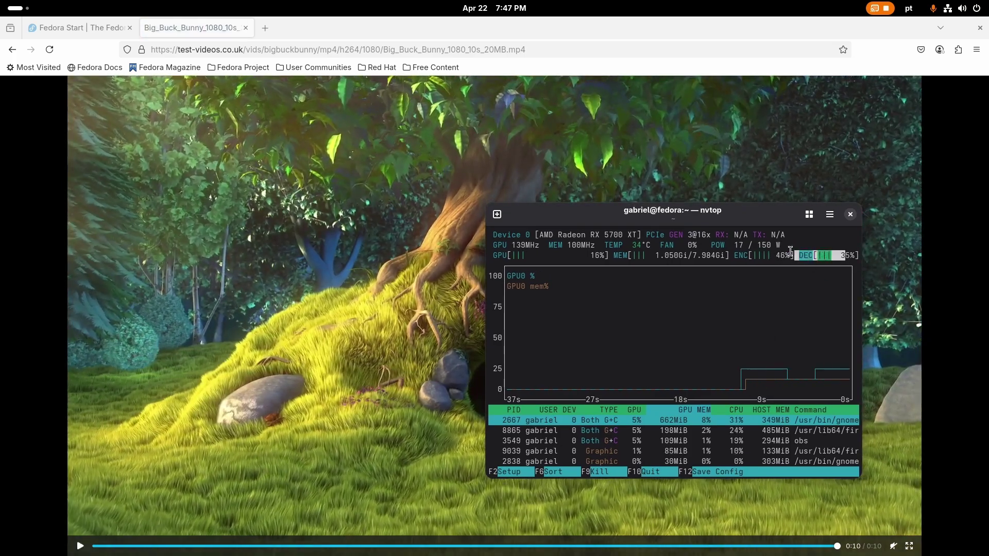
pyautogui.moveTo(822, 255); pyautogui.dragTo(847, 256)
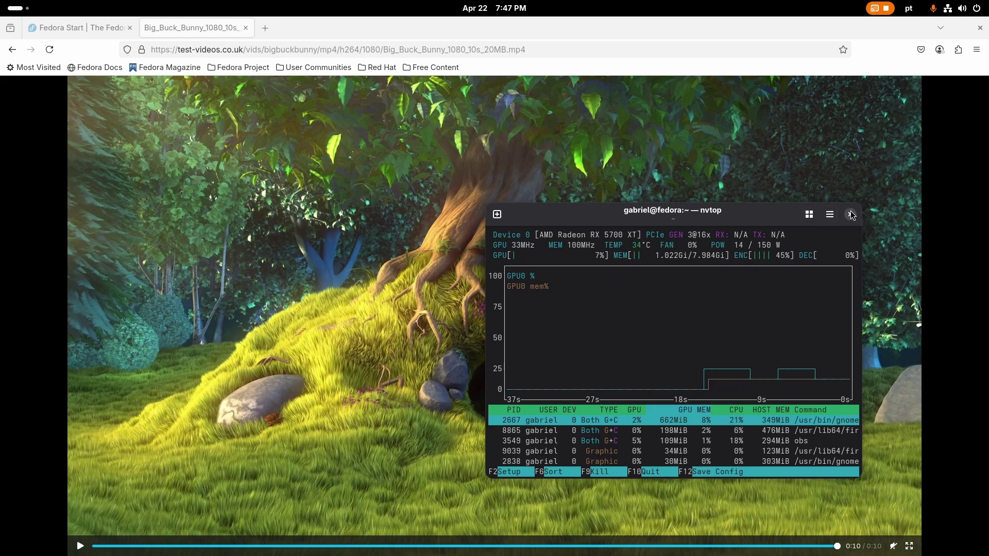
# Close the nvtop terminal, then the video and Fedora Start tabs.
pyautogui.click(850, 215)
pyautogui.click(707, 378)
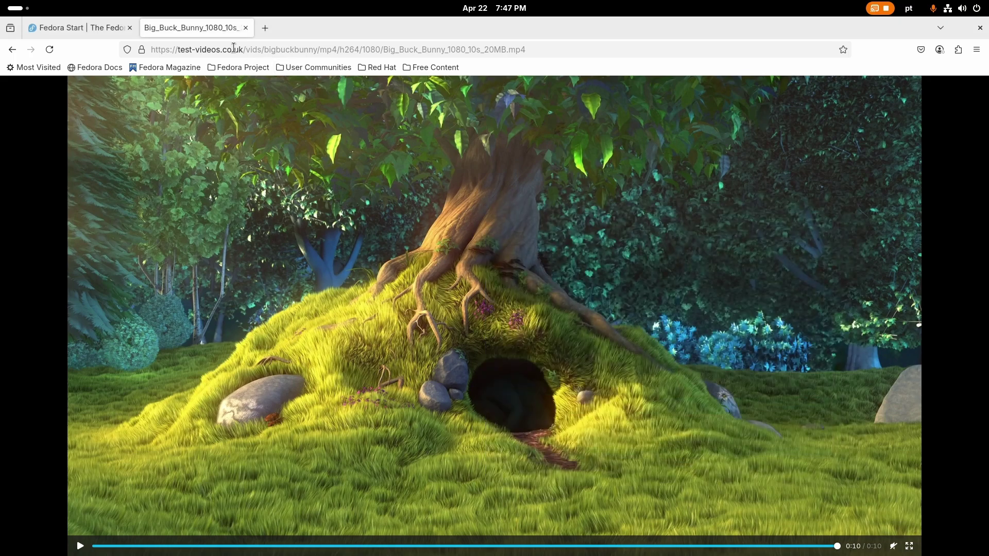
pyautogui.middleClick(208, 29)
pyautogui.middleClick(97, 29)
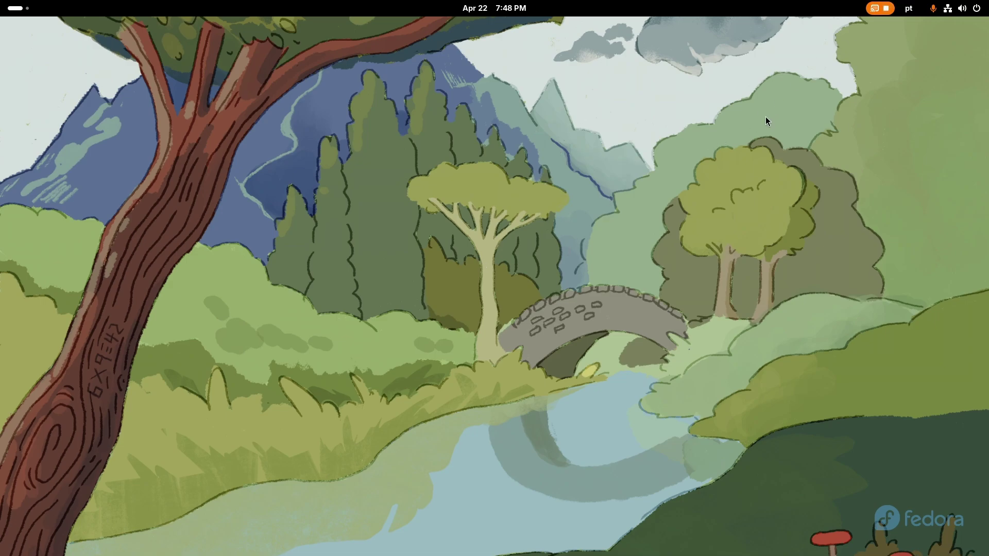
# Show the Activities overview with the Super key.
pyautogui.press('super')
pyautogui.press('super')
# Search GNOME Software for 'tweaks' and install GNOME Tweaks.
pyautogui.moveTo(1, 1)
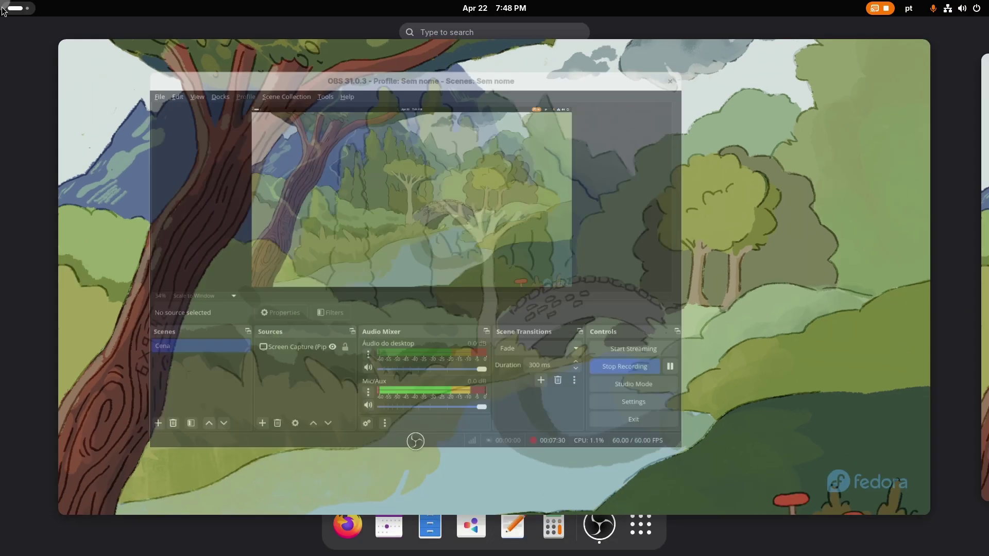
pyautogui.click(469, 524)
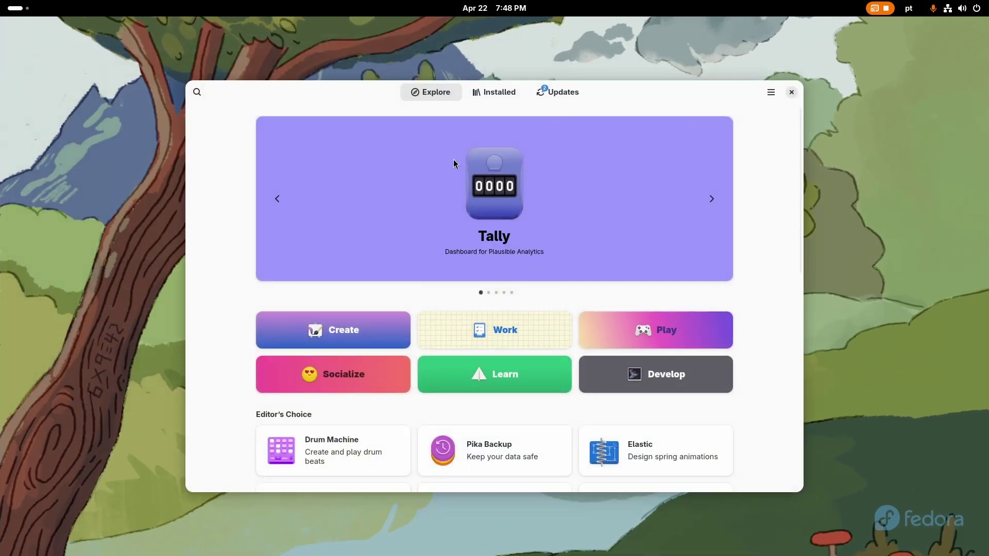
pyautogui.click(197, 92)
pyautogui.write('tweaks')
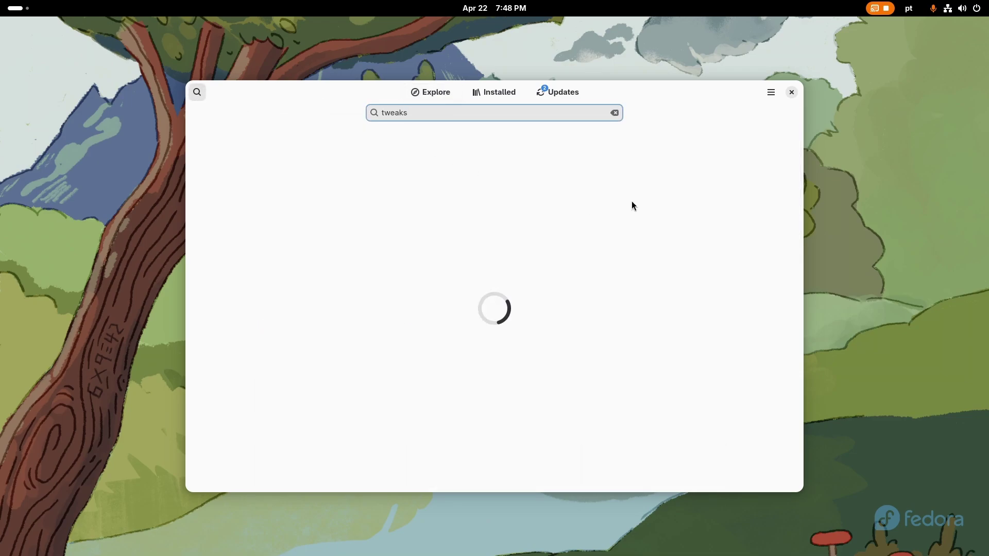
pyautogui.click(512, 168)
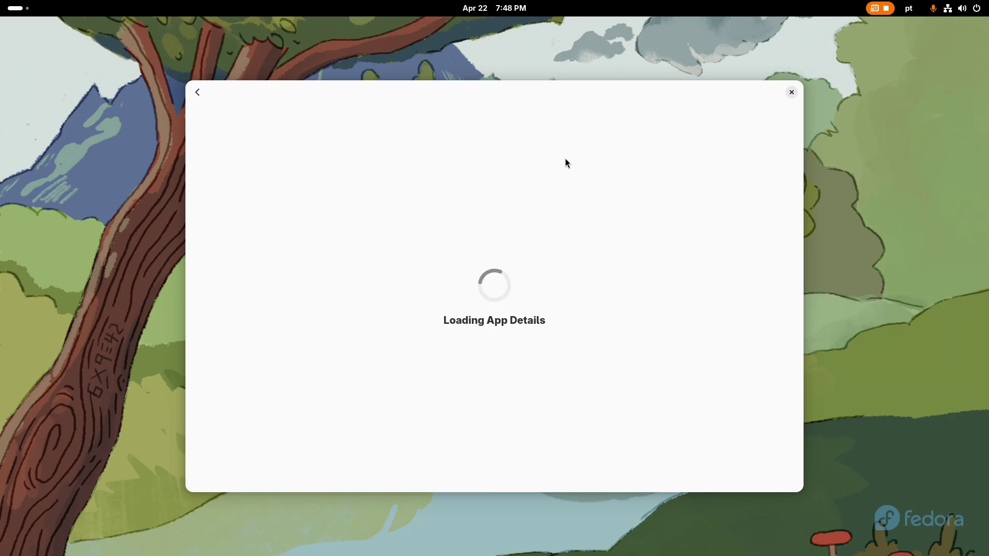
pyautogui.click(689, 147)
# Launch Tweaks and turn on the Maximize and Minimize titlebar buttons under Windows.
pyautogui.click(661, 149)
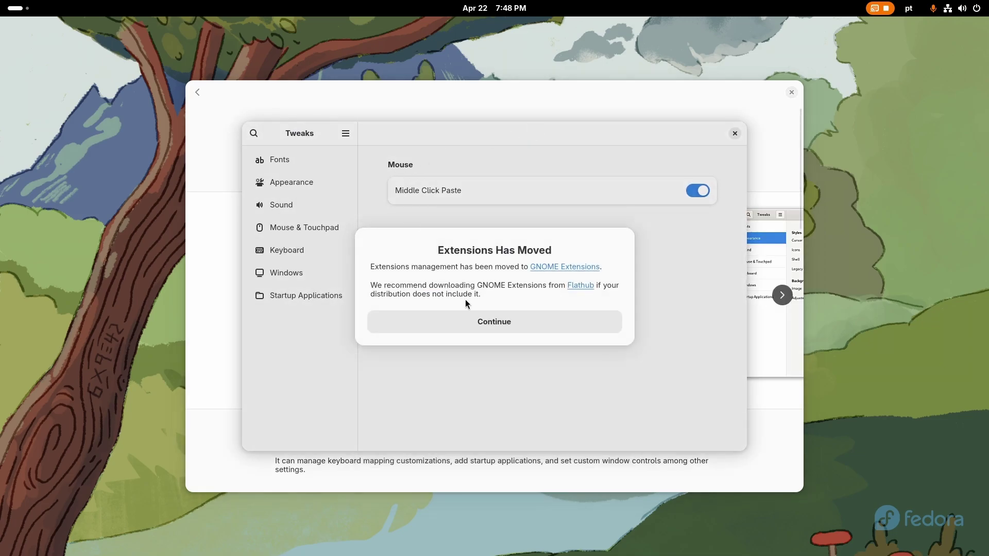
pyautogui.click(500, 322)
pyautogui.click(310, 273)
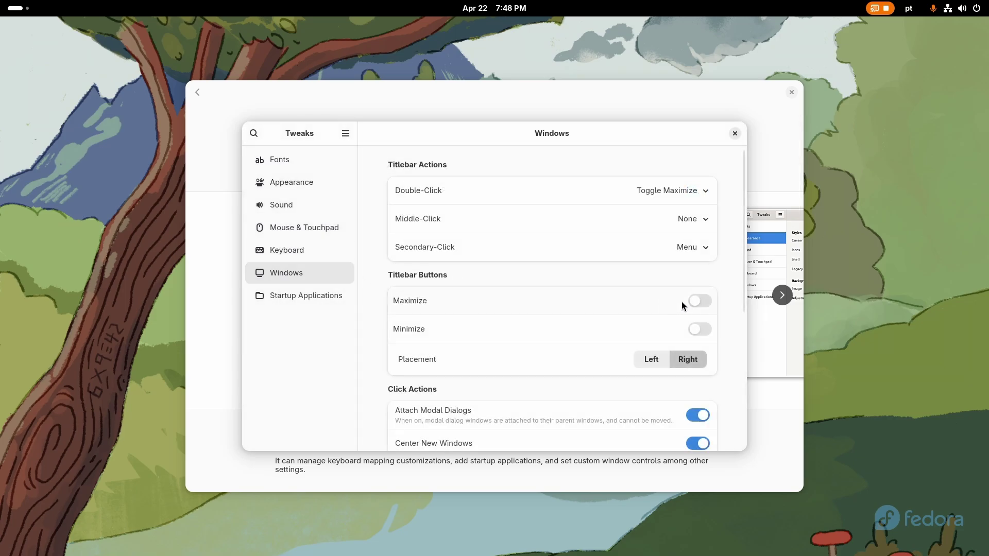
pyautogui.click(703, 300)
pyautogui.click(701, 327)
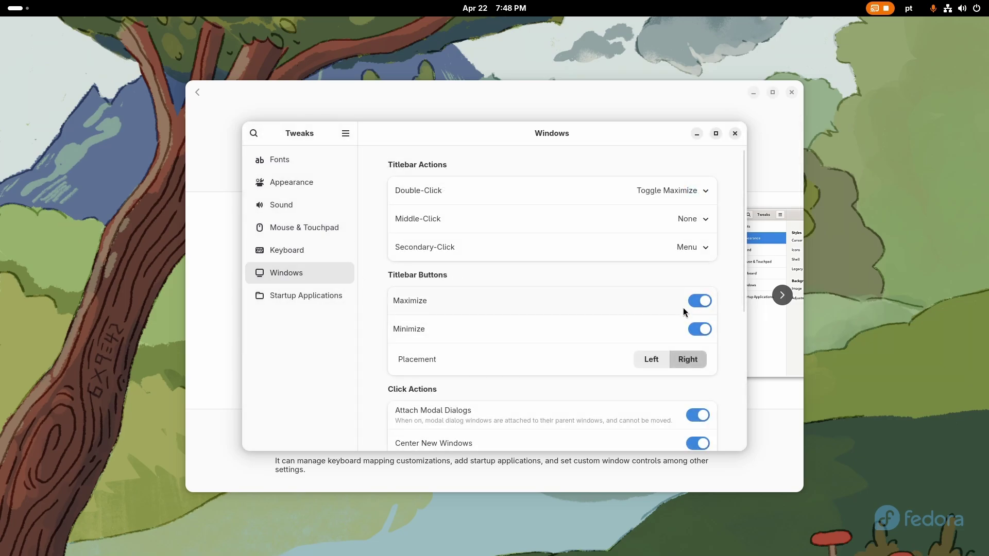
# Test minimizing Tweaks and Software, then turn the Maximize and Minimize buttons back off.
pyautogui.click(697, 135)
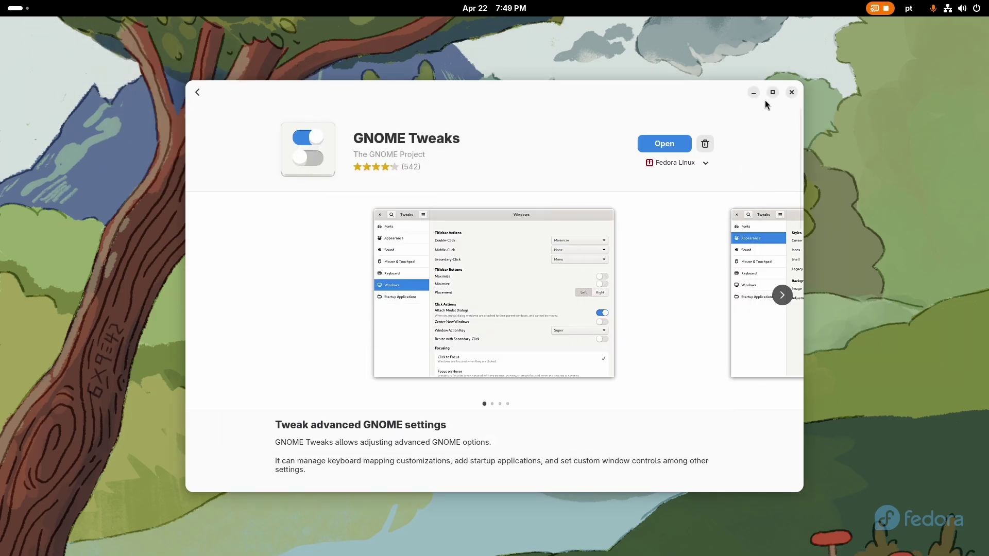
pyautogui.click(753, 93)
pyautogui.press('super')
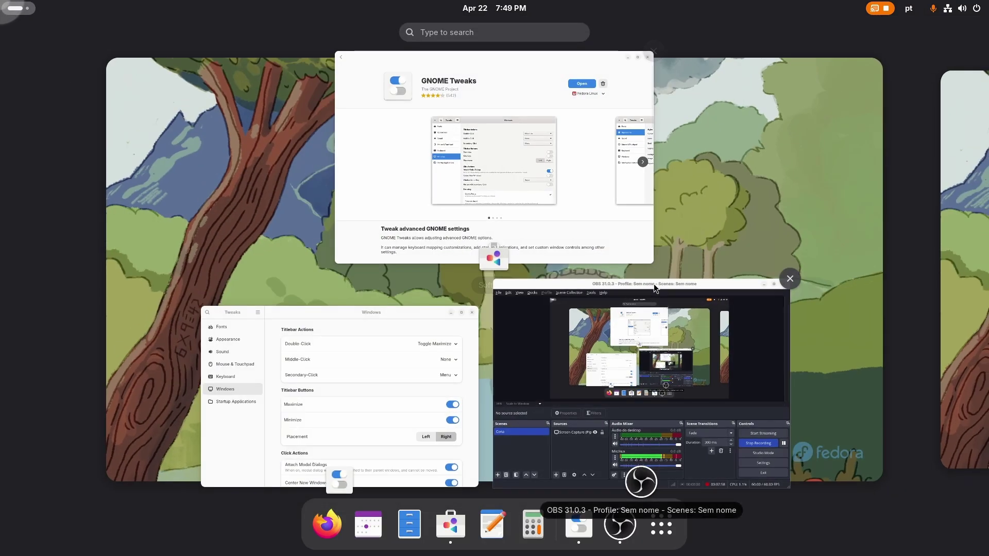
pyautogui.click(451, 178)
pyautogui.press('super')
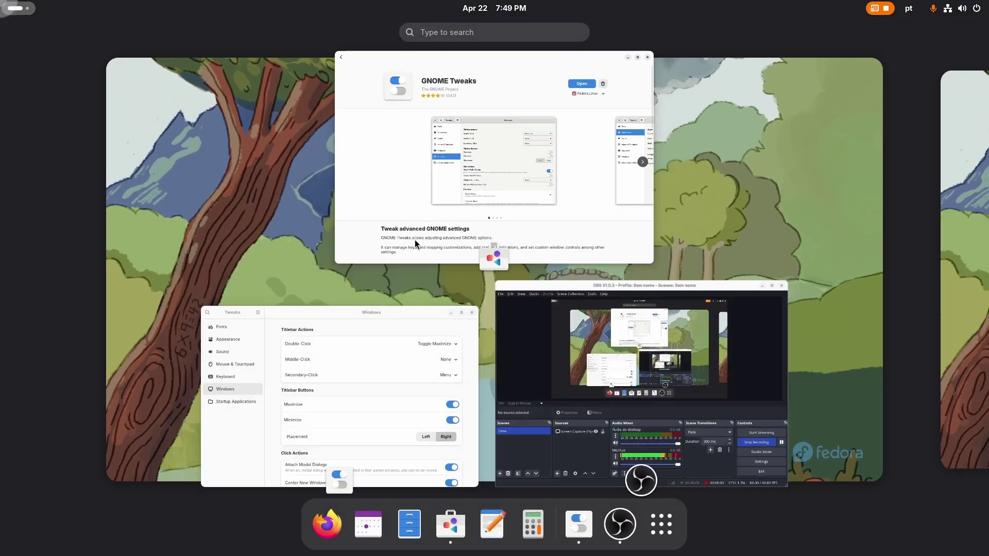
pyautogui.click(303, 364)
pyautogui.click(702, 302)
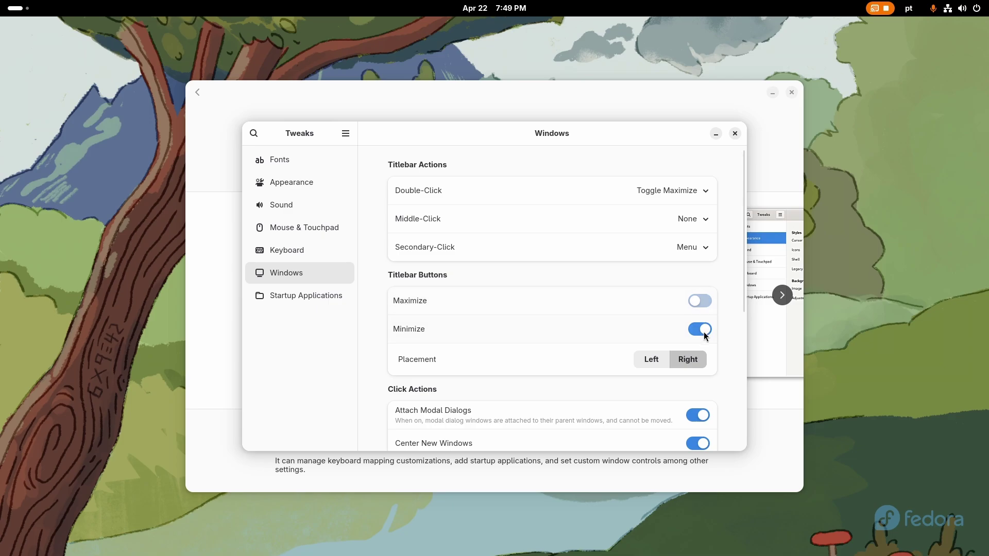
pyautogui.click(699, 329)
# Rearrange the Tweaks and Software windows, then set Tweaks aside with Ctrl+Q.
pyautogui.moveTo(535, 125); pyautogui.dragTo(600, 119)
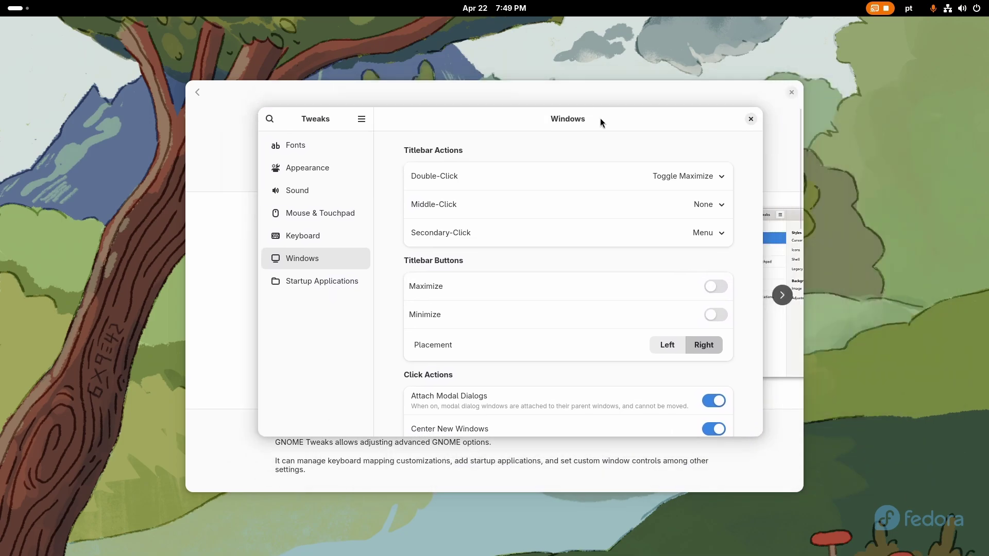
pyautogui.moveTo(724, 116); pyautogui.dragTo(454, 129)
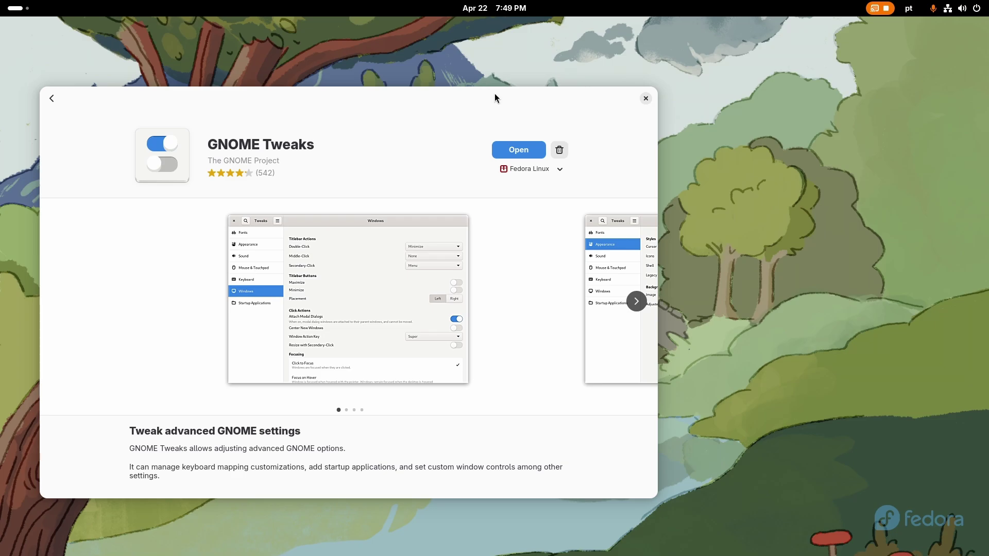
pyautogui.doubleClick(494, 98)
pyautogui.doubleClick(545, 26)
pyautogui.moveTo(455, 107); pyautogui.dragTo(657, 101)
pyautogui.click(233, 135)
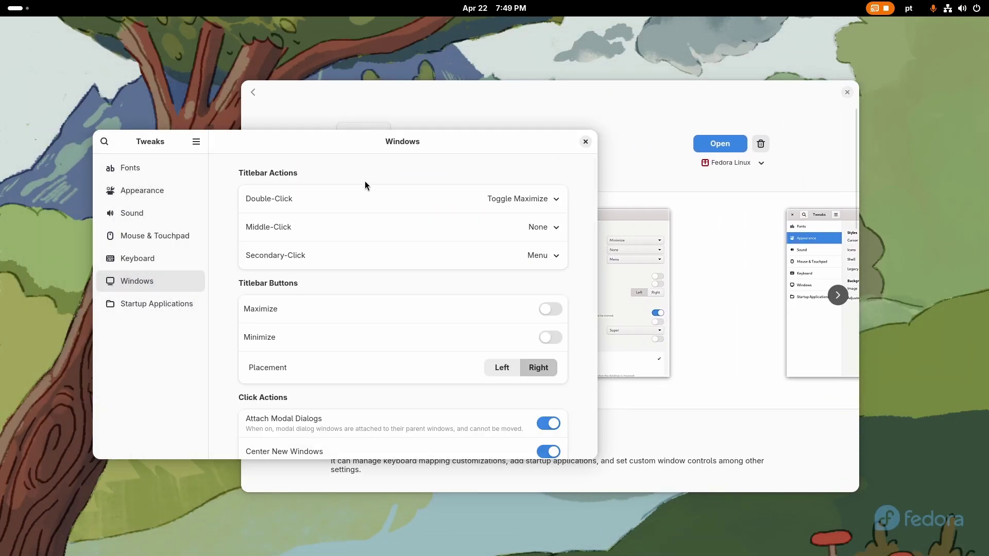
pyautogui.moveTo(474, 141); pyautogui.dragTo(693, 119)
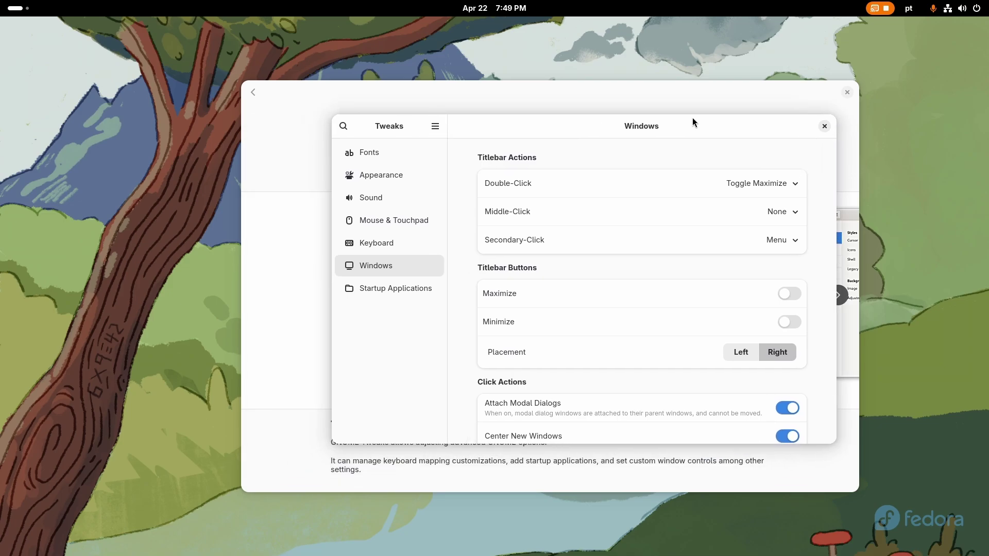
pyautogui.hotkey('ctrl', 'q')
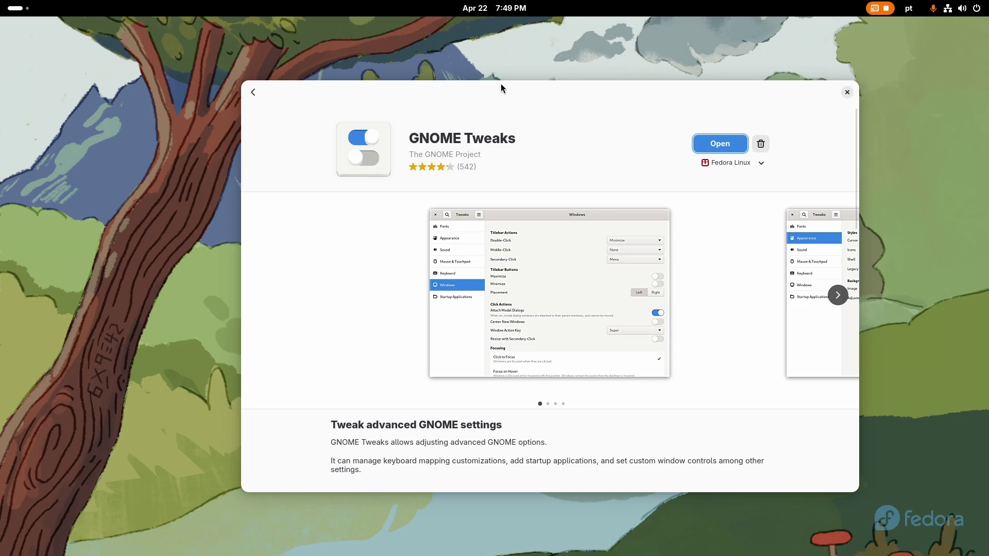
# Search GNOME Software for 'extensions' and install the Extensions app from the Fedora Linux source.
pyautogui.moveTo(1, 5)
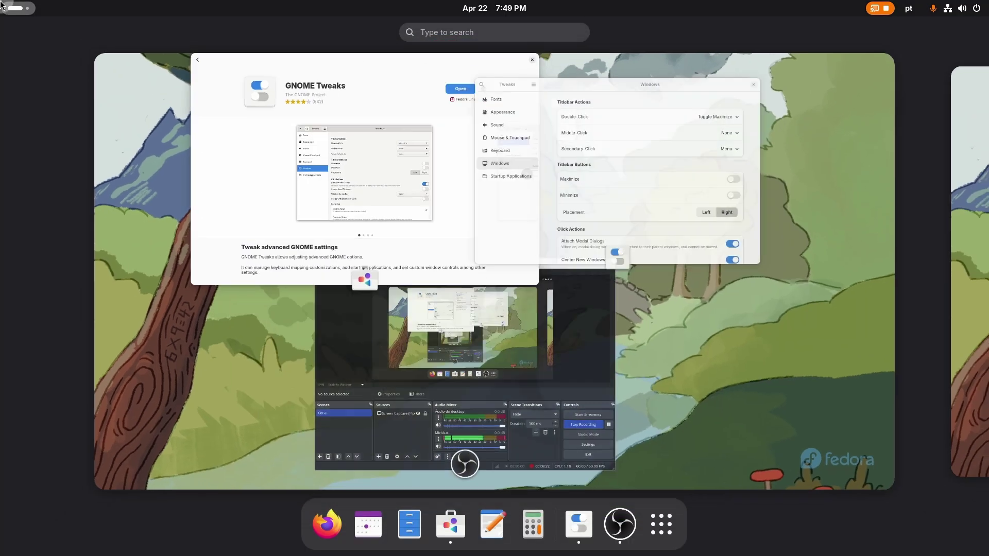
pyautogui.click(573, 132)
pyautogui.click(252, 92)
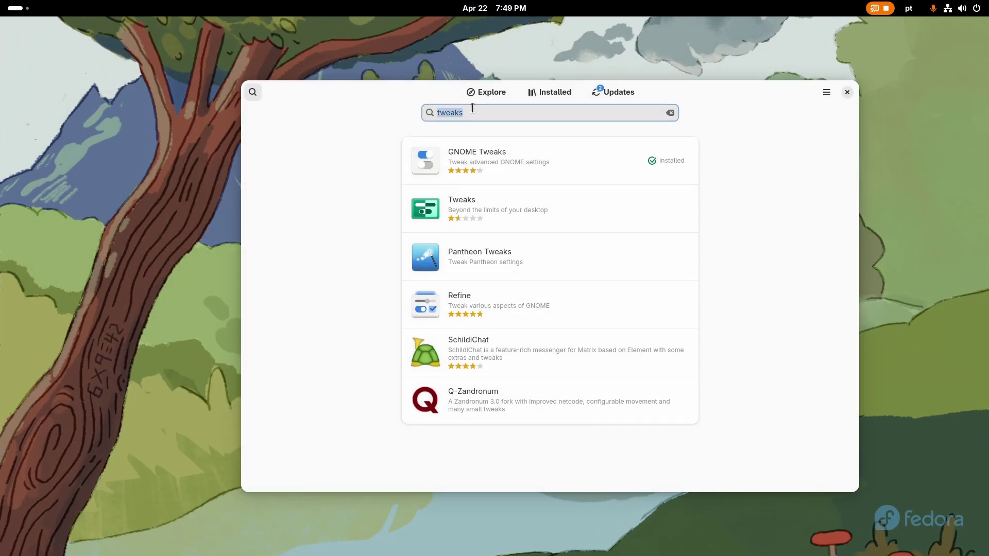
pyautogui.write('extensions')
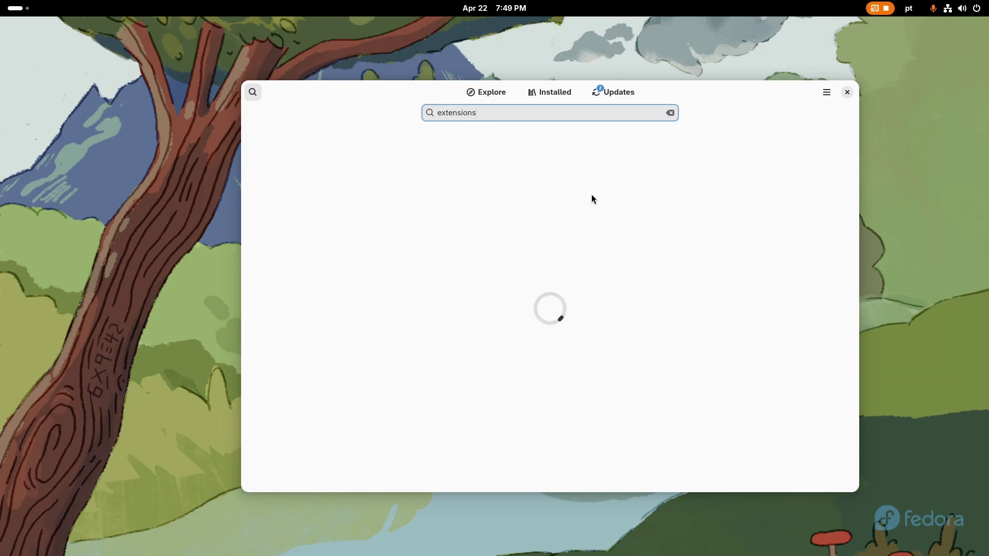
pyautogui.click(511, 153)
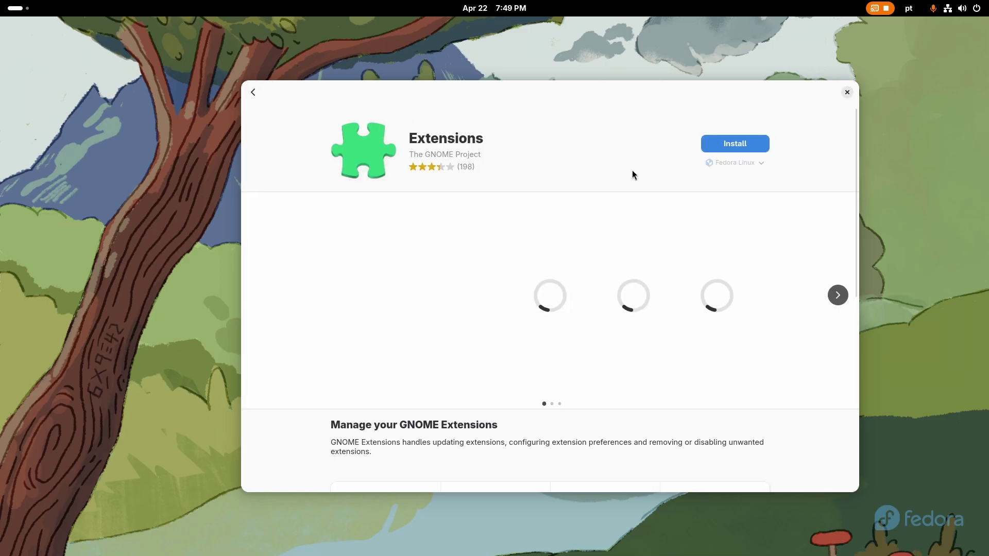
pyautogui.click(743, 164)
pyautogui.click(737, 230)
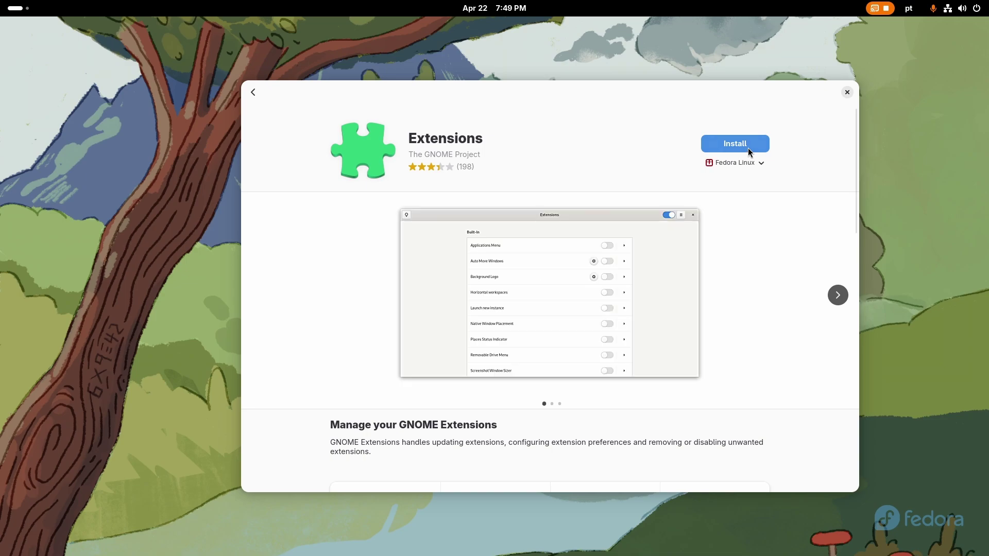
pyautogui.click(748, 148)
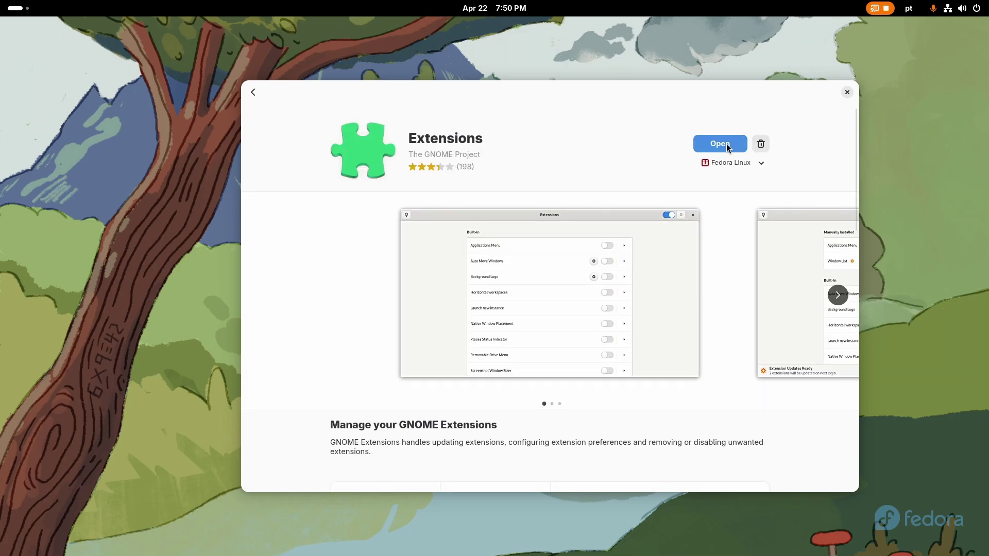
# Launch Extensions, switch off Background Logo, then close Extensions and GNOME Software.
pyautogui.click(727, 146)
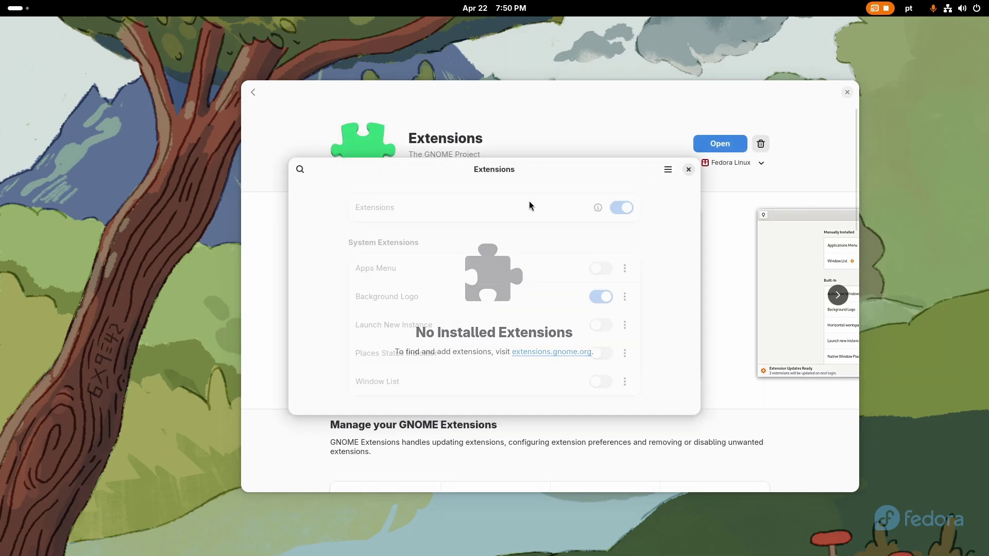
pyautogui.click(607, 295)
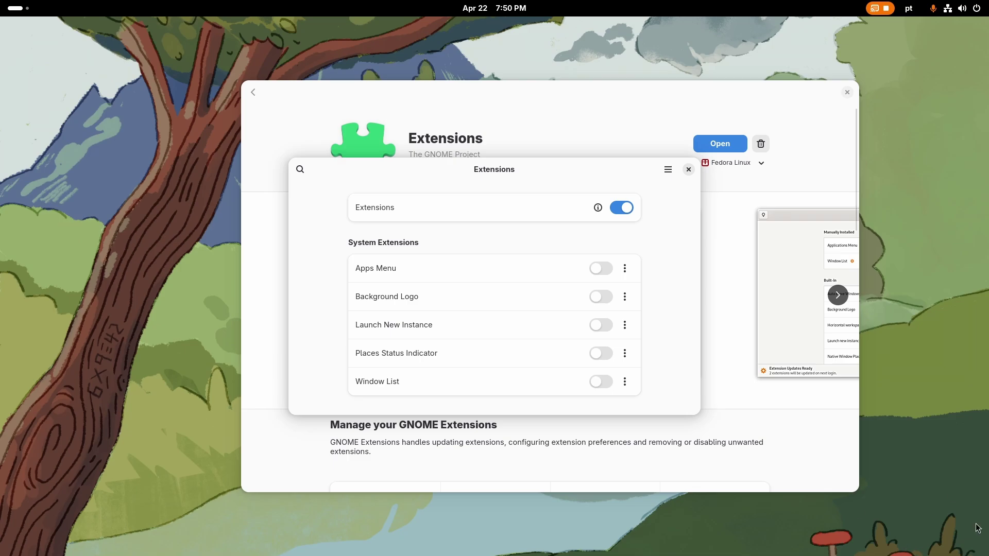
pyautogui.click(689, 170)
pyautogui.moveTo(719, 99); pyautogui.dragTo(739, 125)
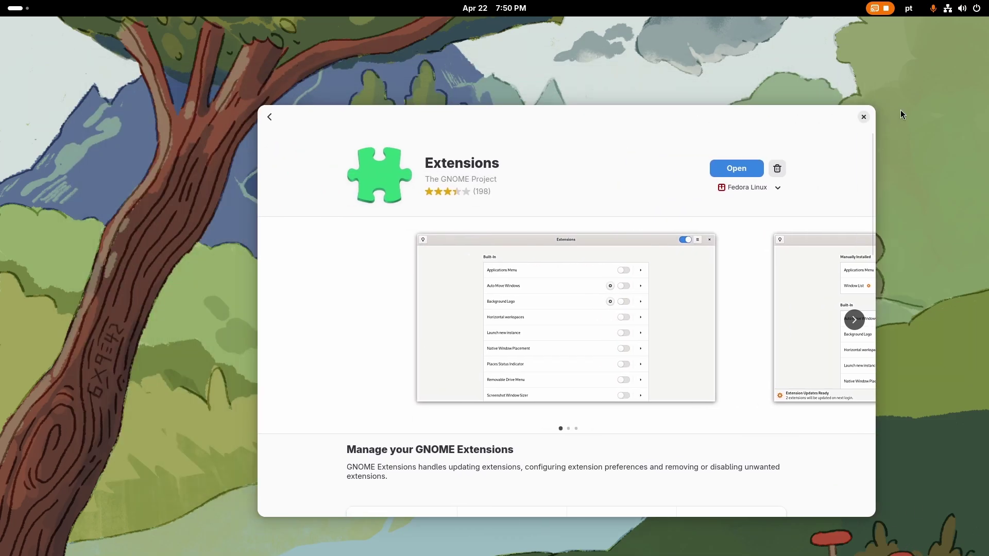
pyautogui.click(863, 117)
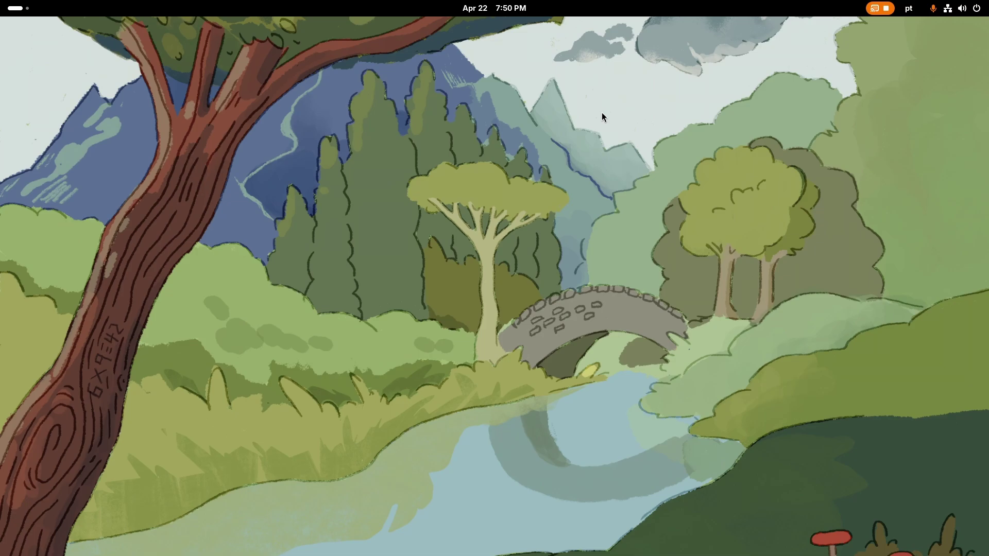
# Open a Ptyxis terminal with the Fedora 42 fastfetch summary and enlarge its window.
pyautogui.hotkey('ctrl', 'alt', 't')
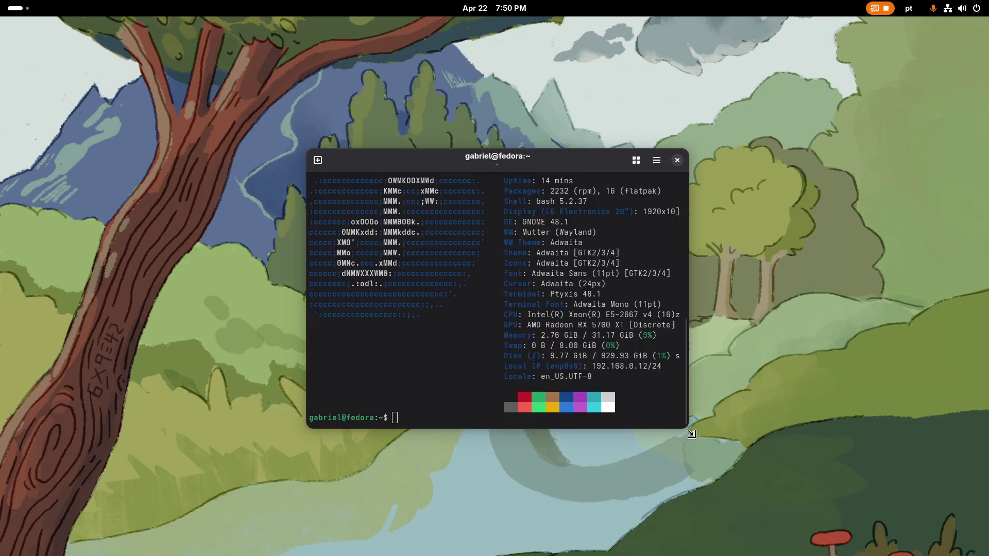
pyautogui.moveTo(692, 434); pyautogui.dragTo(711, 475)
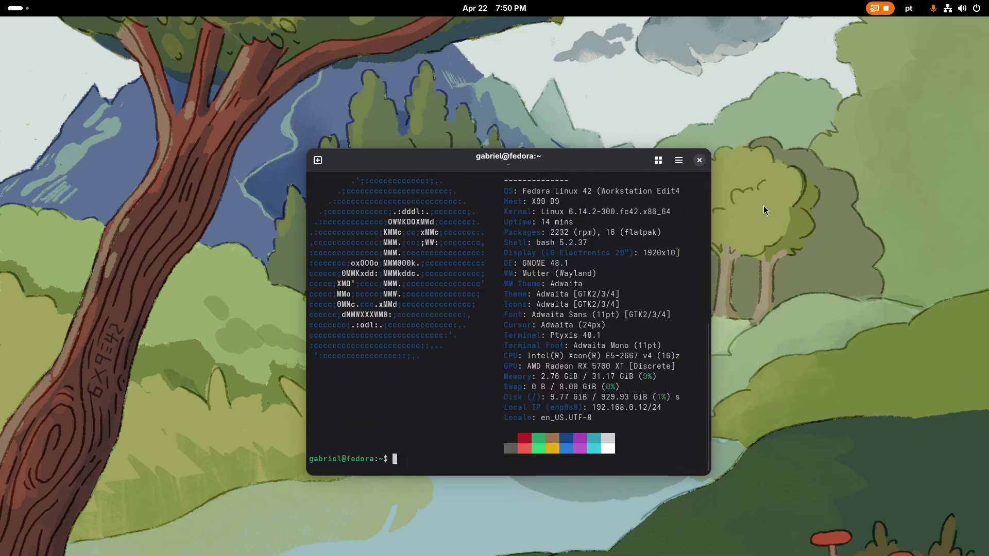